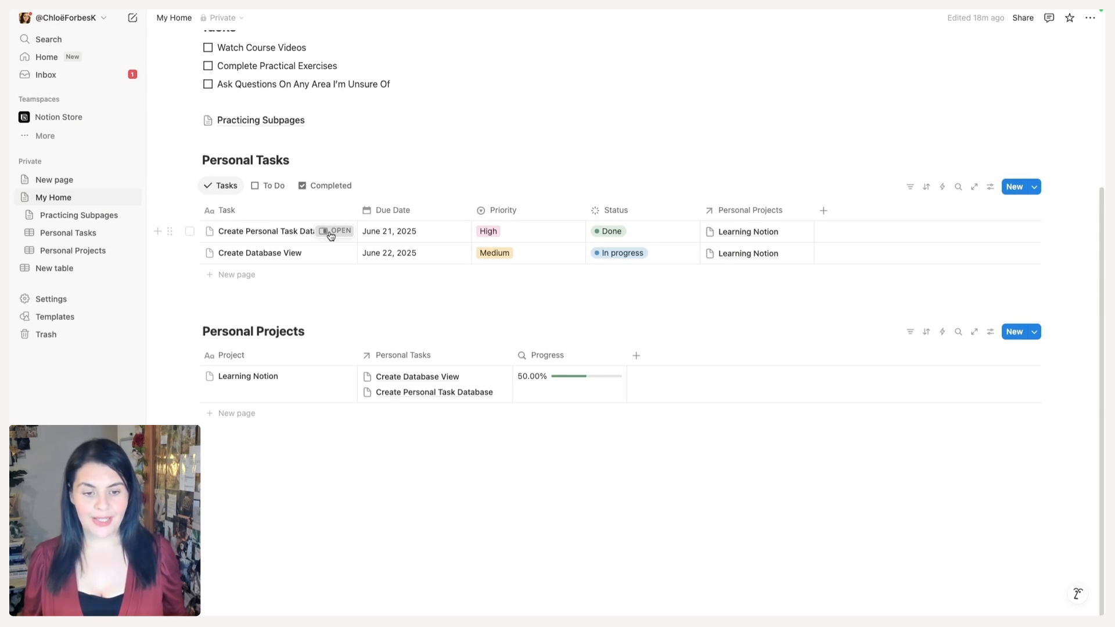
Open the Create Personal Task Database task from the Personal Tasks table as a full page.
click(334, 231)
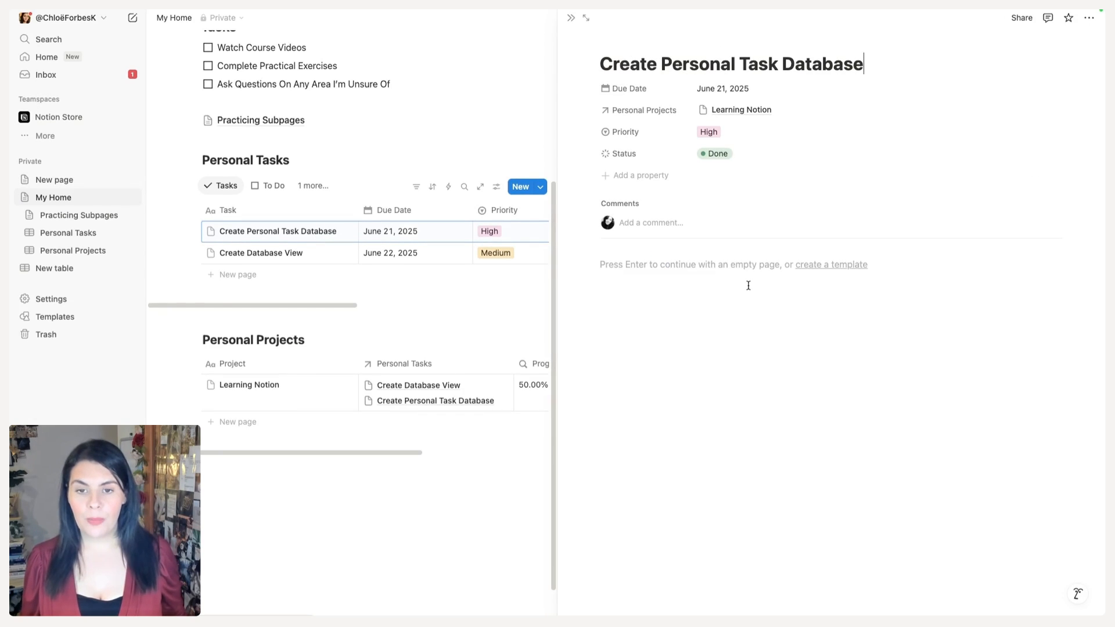
click(587, 20)
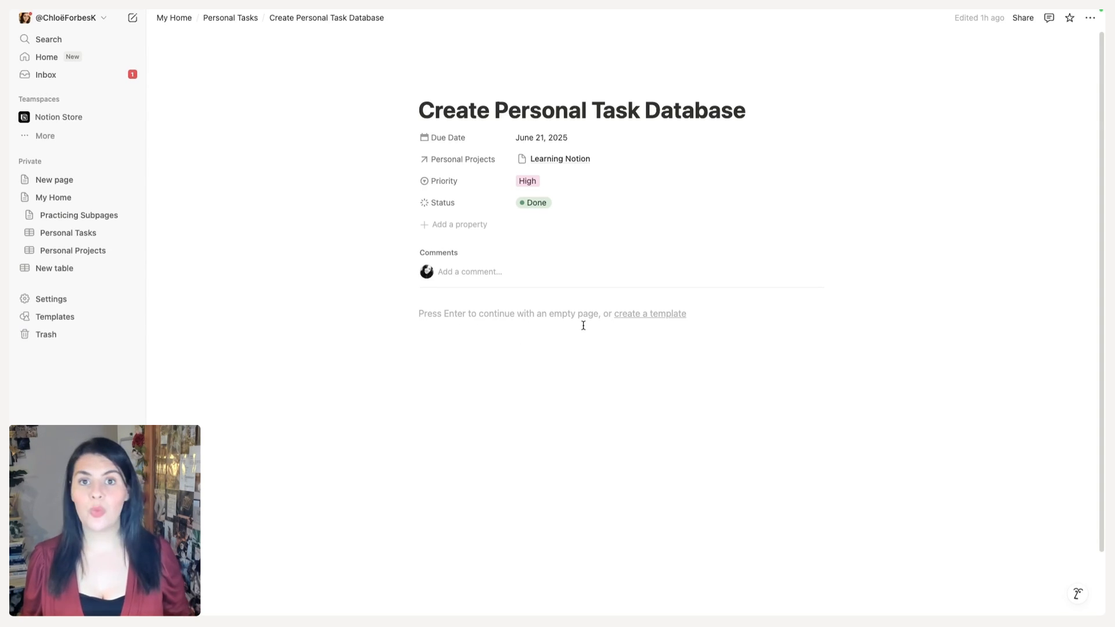
Start the task page's empty body and look over the list of block commands.
key(Return)
text(/)
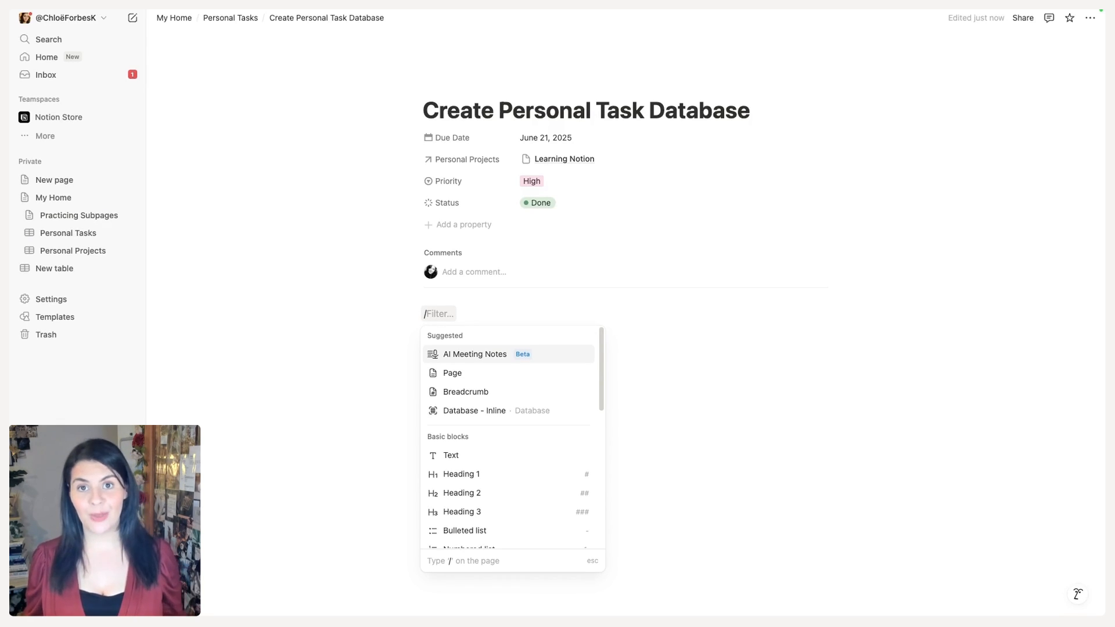
key(BackSpace)
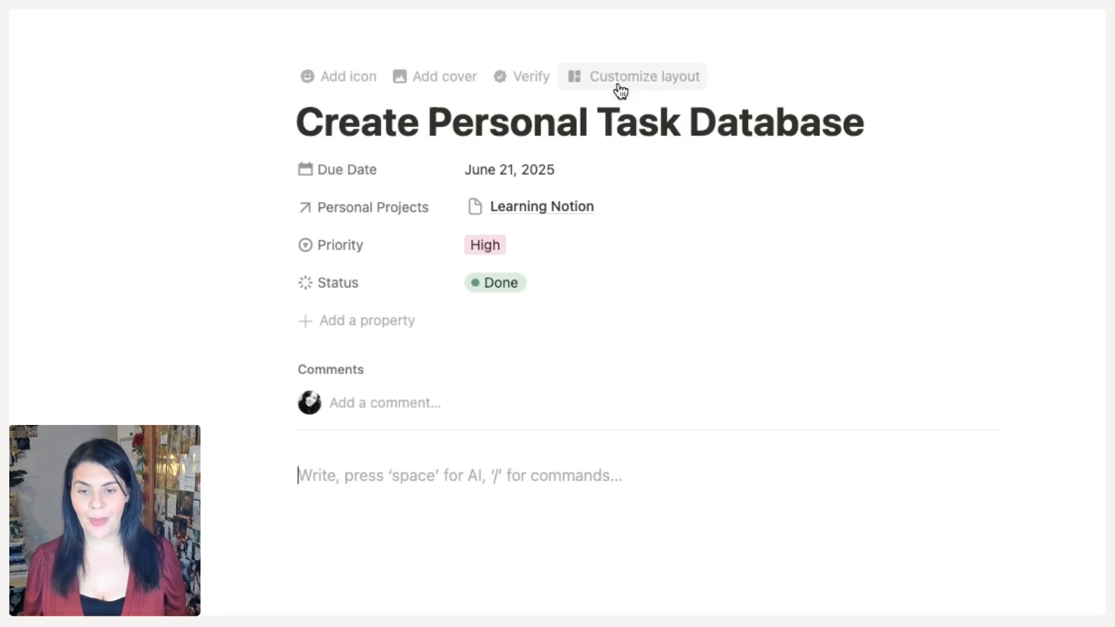
Customize the task page layout by turning off property icons and turning on full width.
click(653, 86)
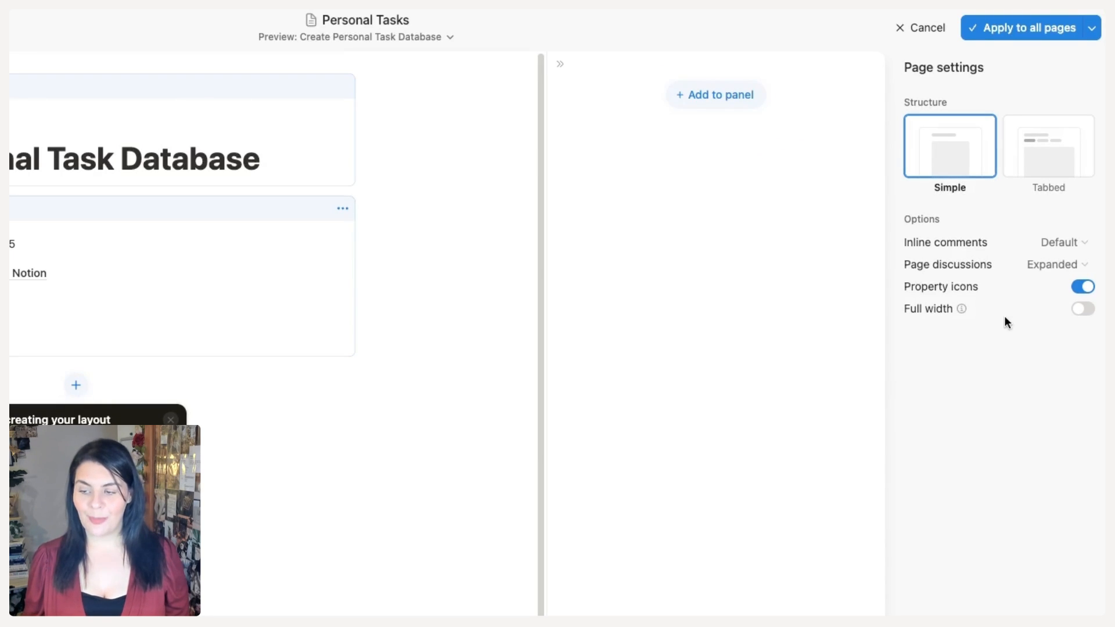
click(1084, 288)
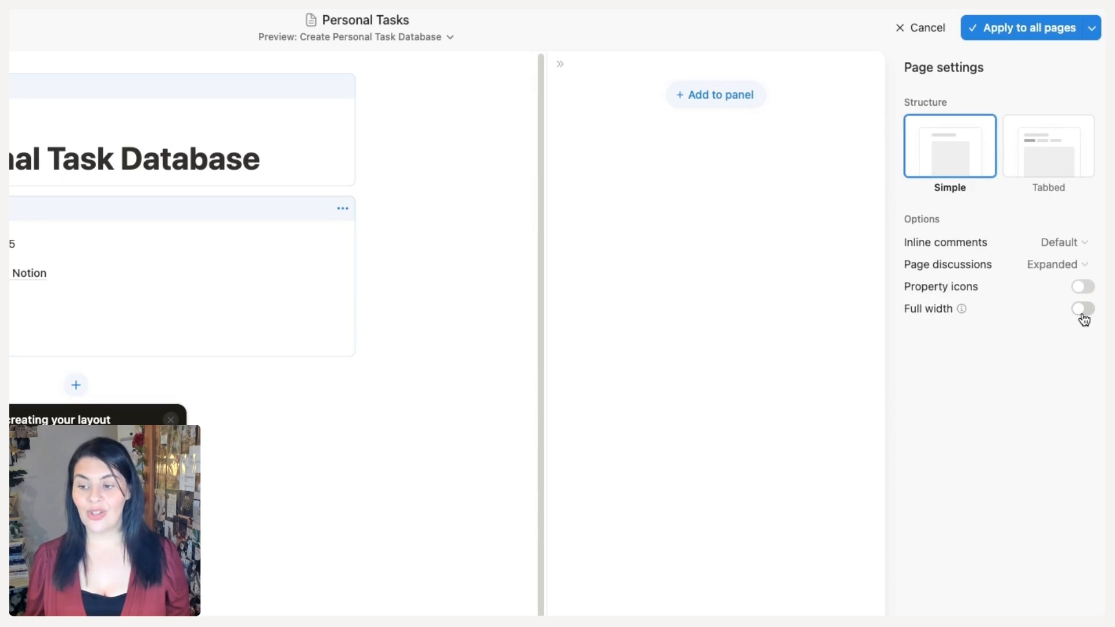
click(1083, 314)
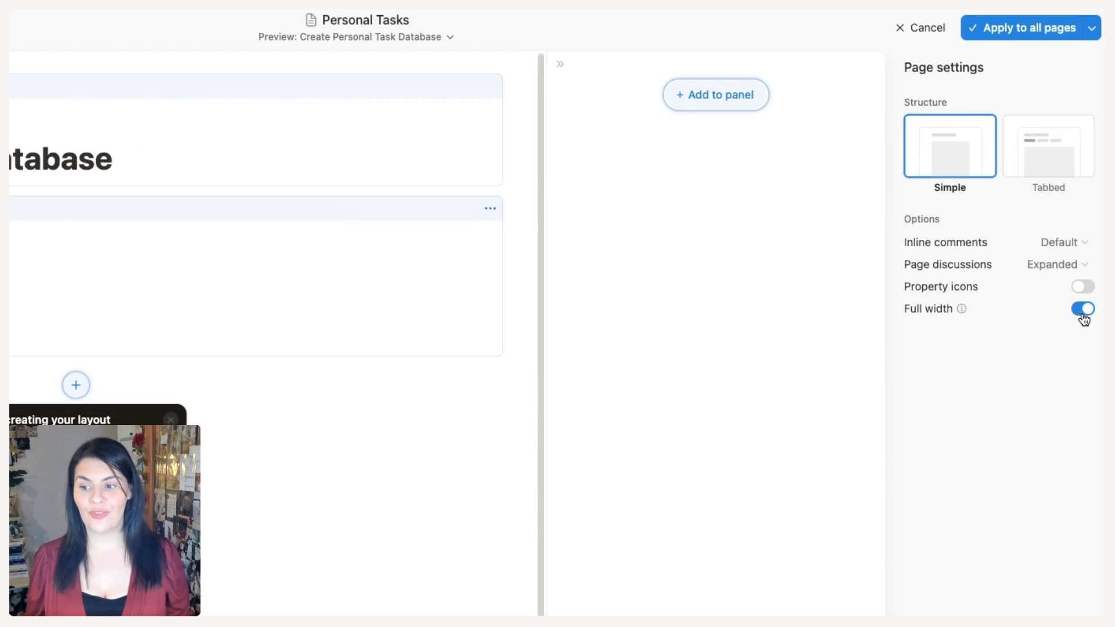
click(1069, 263)
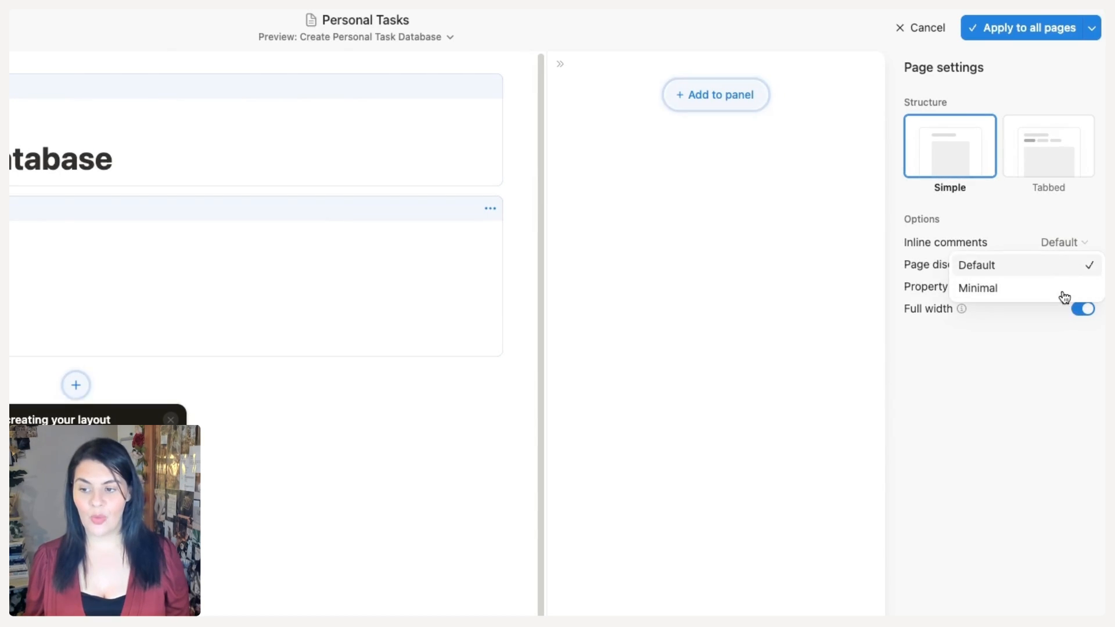
click(1052, 242)
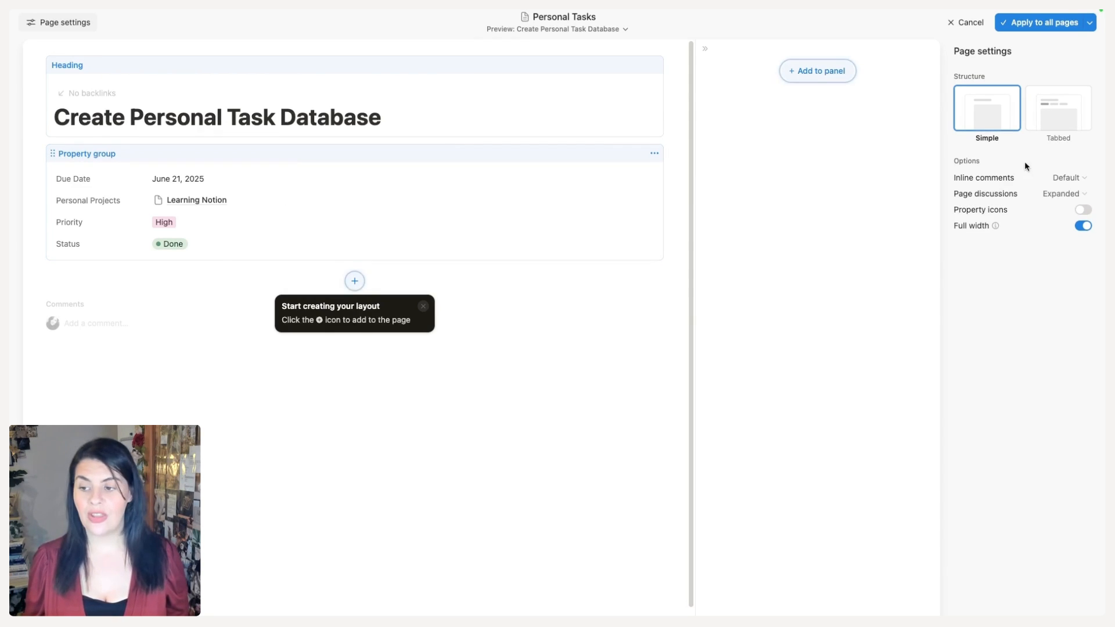
Switch the page structure to Tabbed and add a tab for the related Personal Projects database.
click(1058, 110)
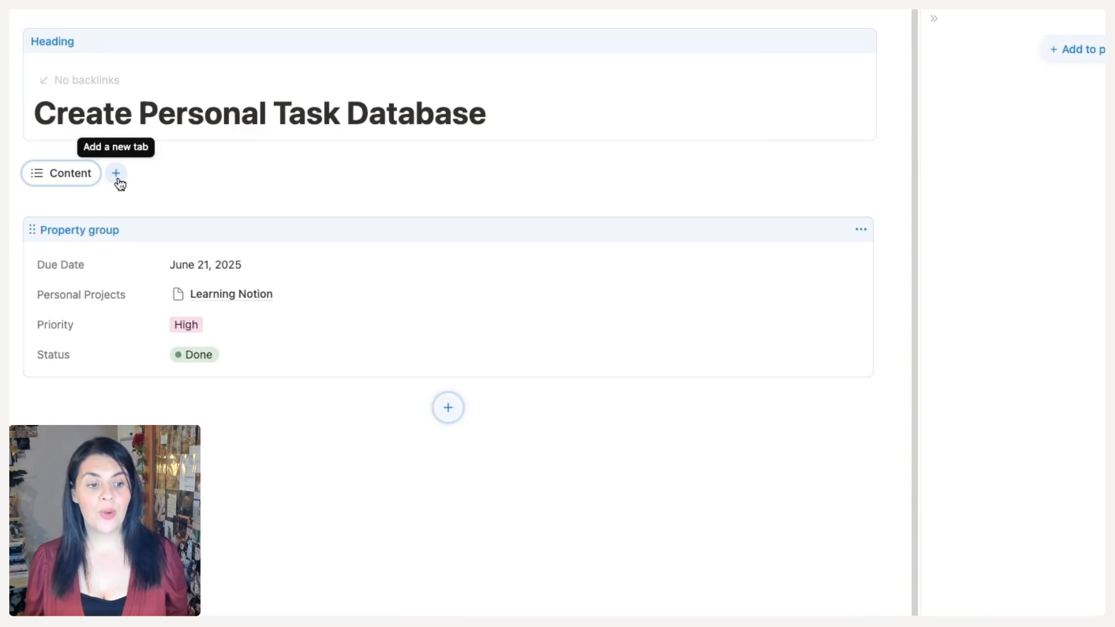
click(117, 176)
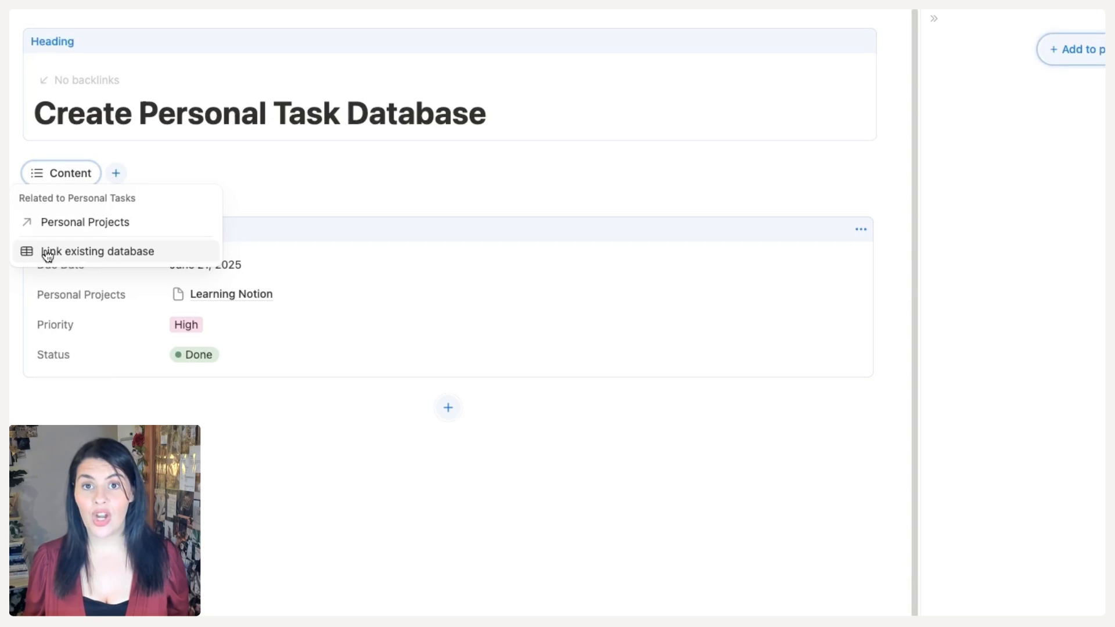
click(90, 232)
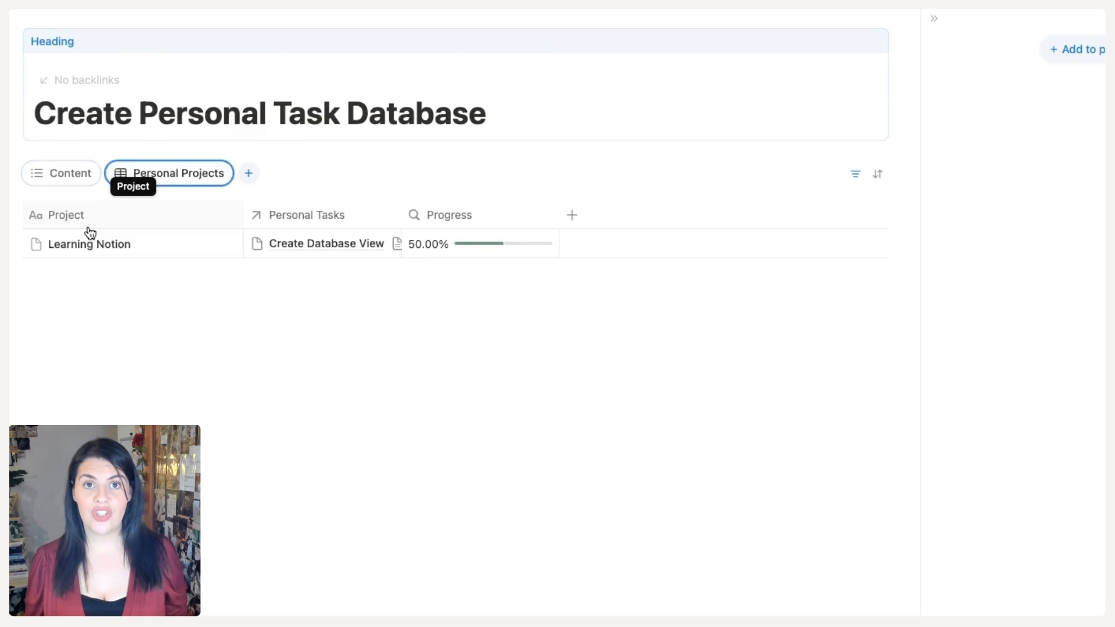
Examine the Personal Tasks filter on the Personal Projects tab and the options for adding another tab.
click(855, 174)
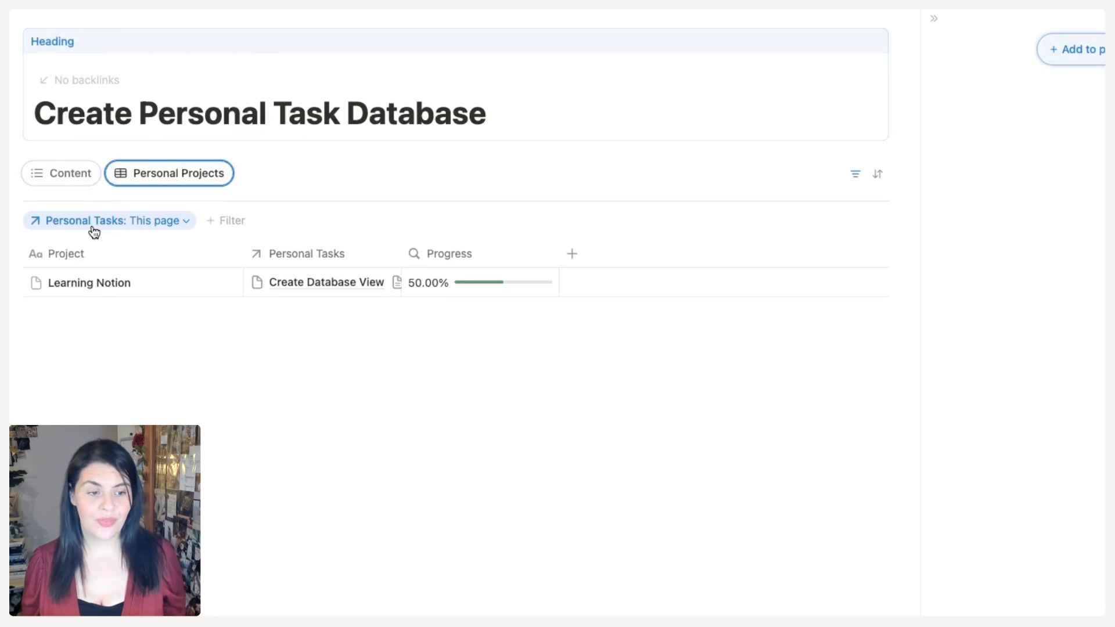
click(94, 232)
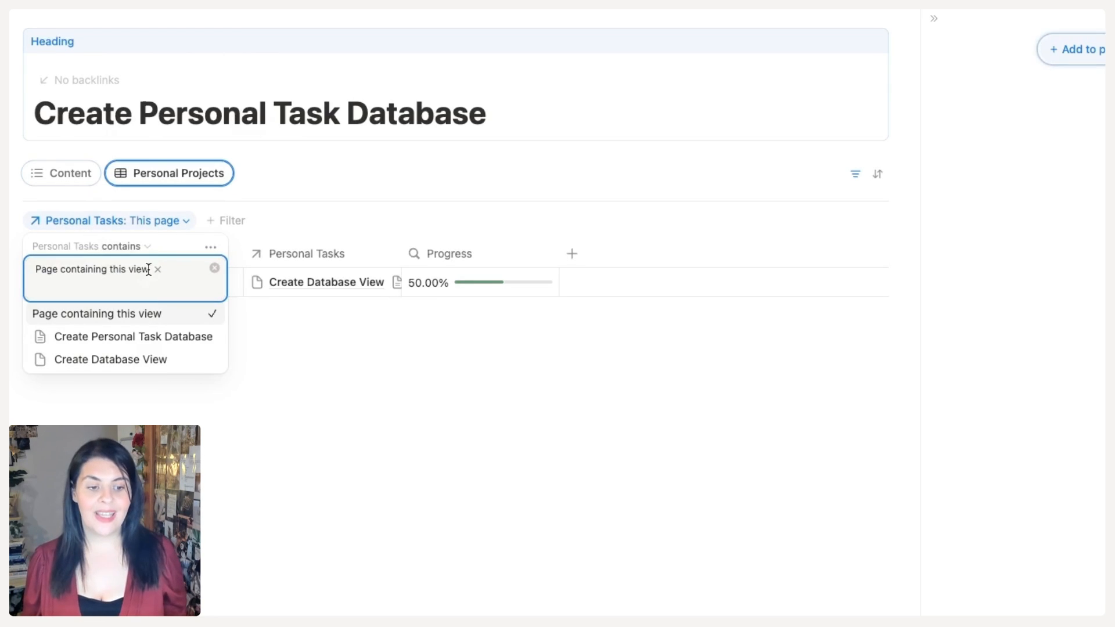
click(283, 253)
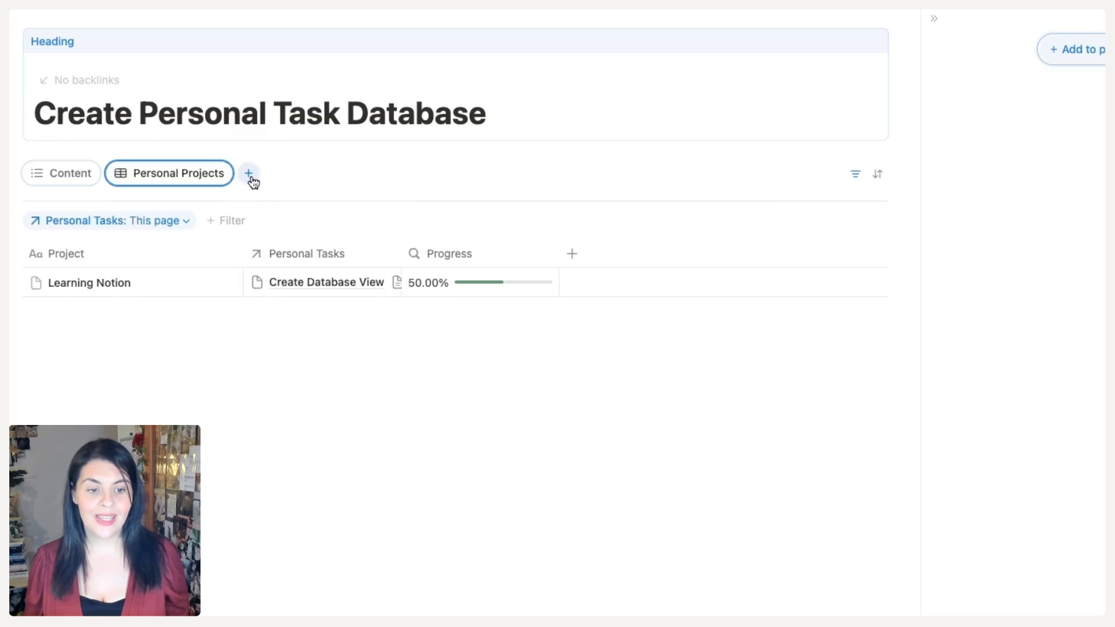
click(249, 173)
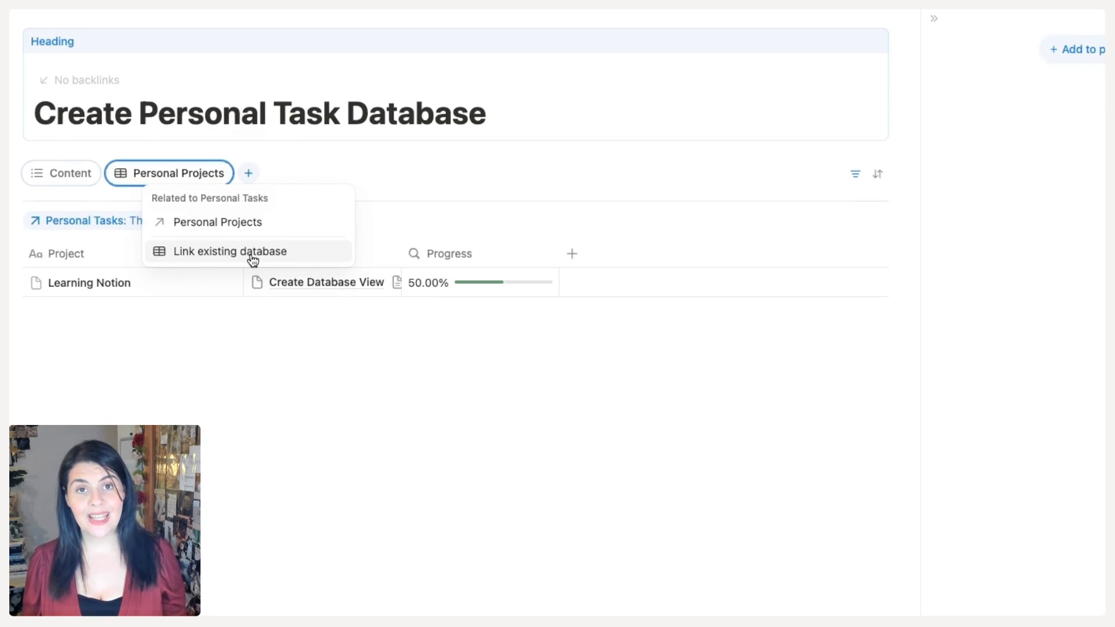
click(413, 208)
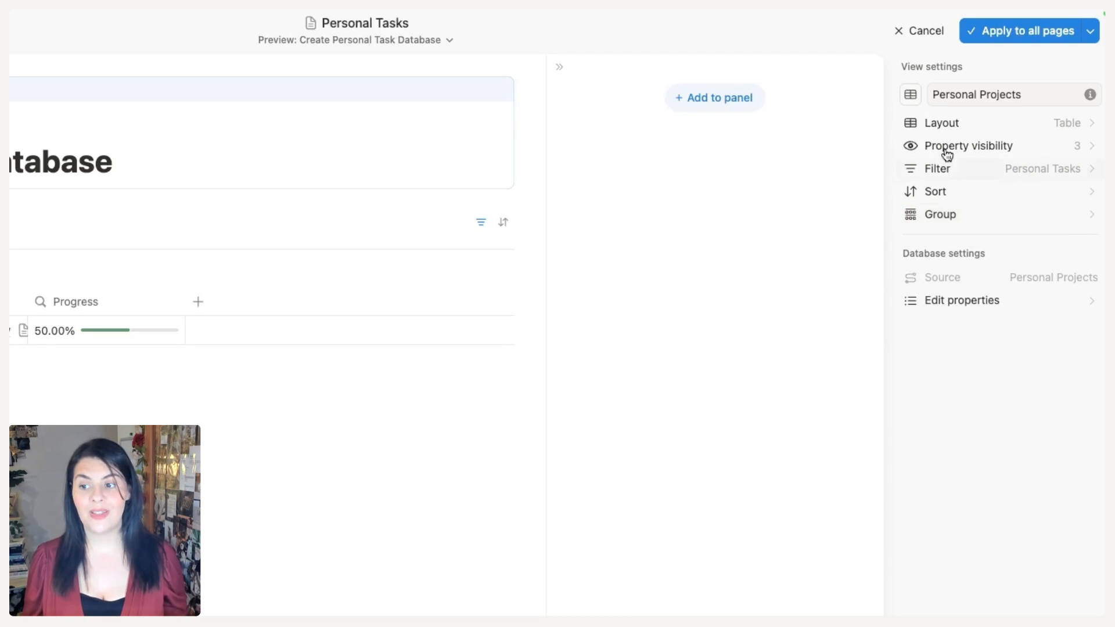
Find an icon using "brief" and set the briefcase as the Personal Projects tab's icon.
text(brief)
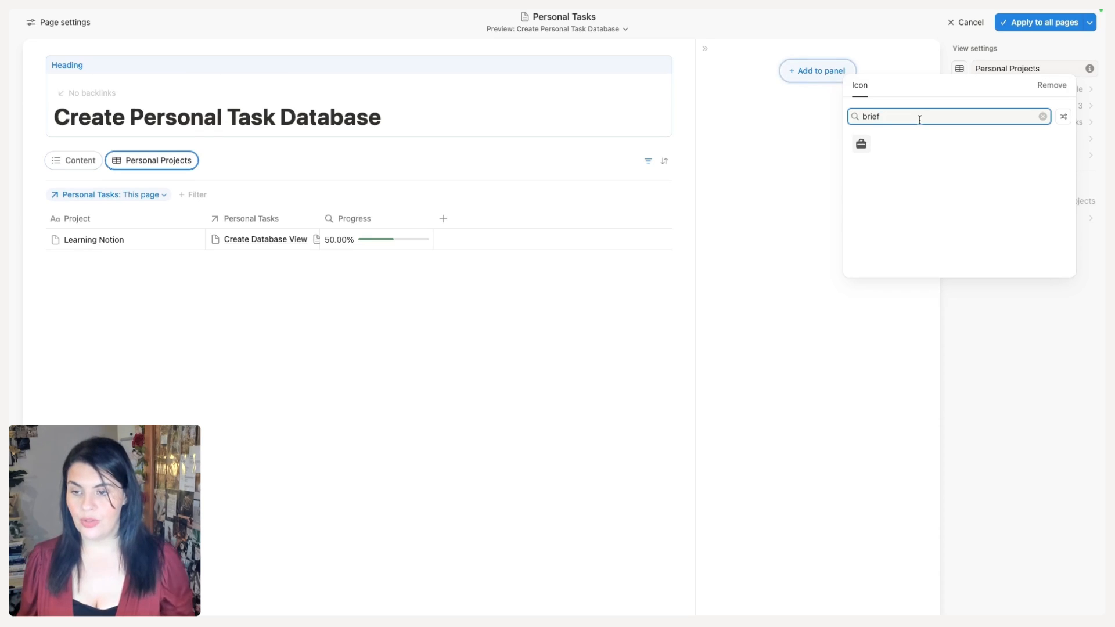
click(862, 144)
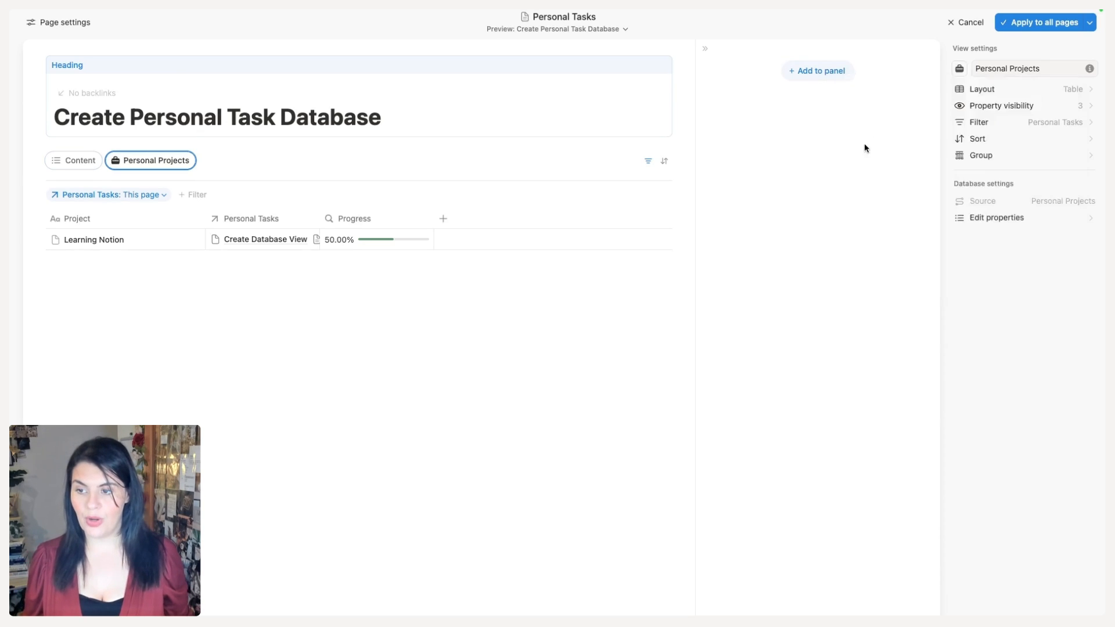
Change the Personal Projects tab to the Gallery layout and show the Progress property on its cards.
click(1077, 89)
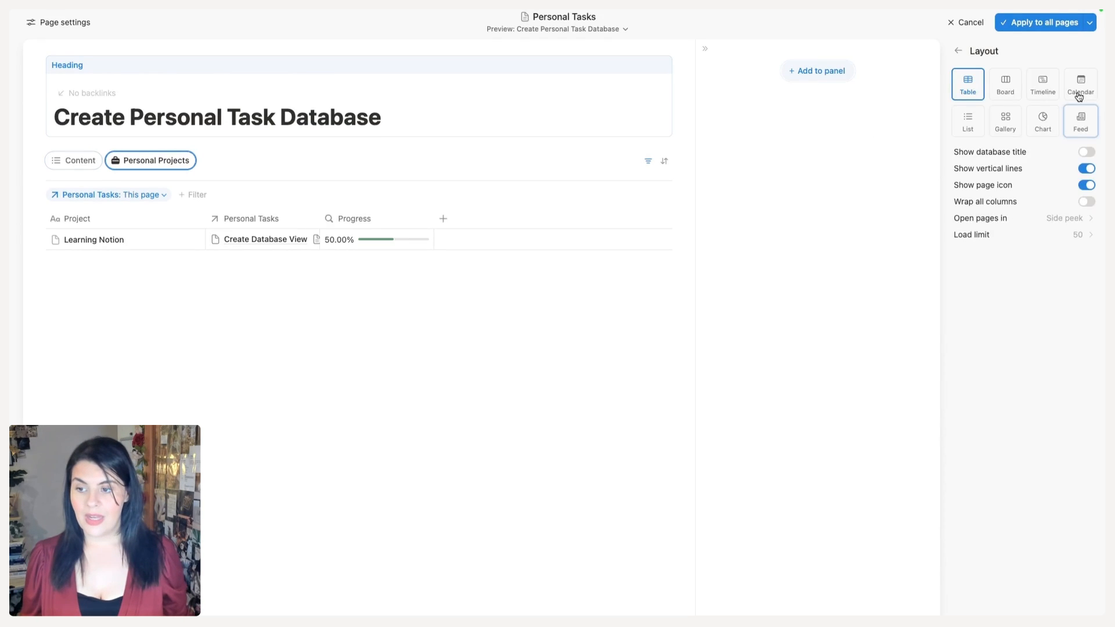
click(1010, 121)
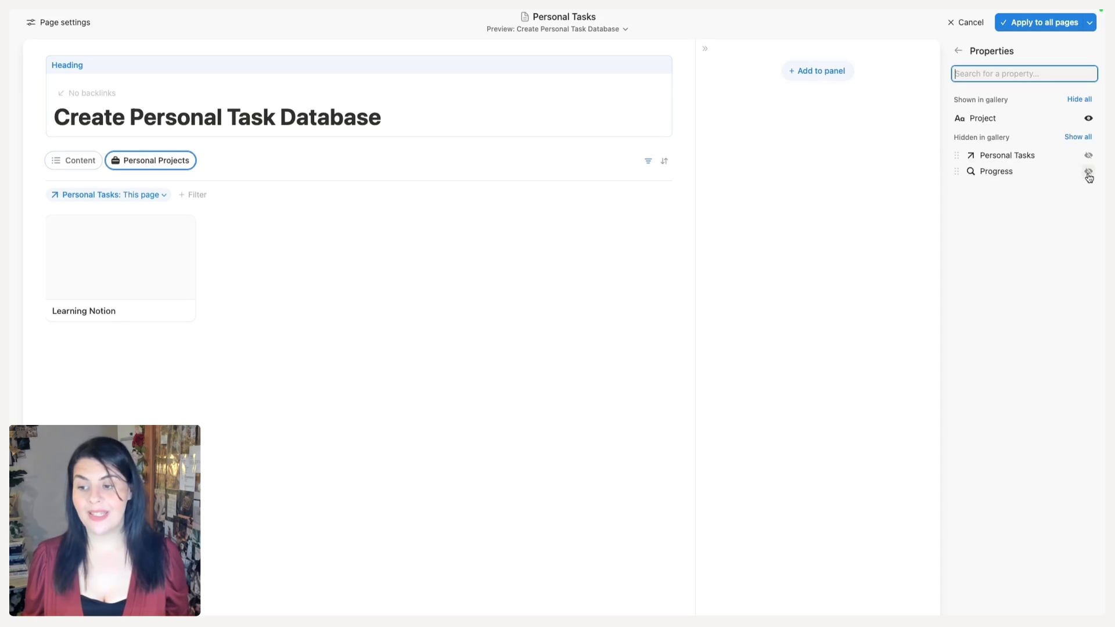
click(1089, 172)
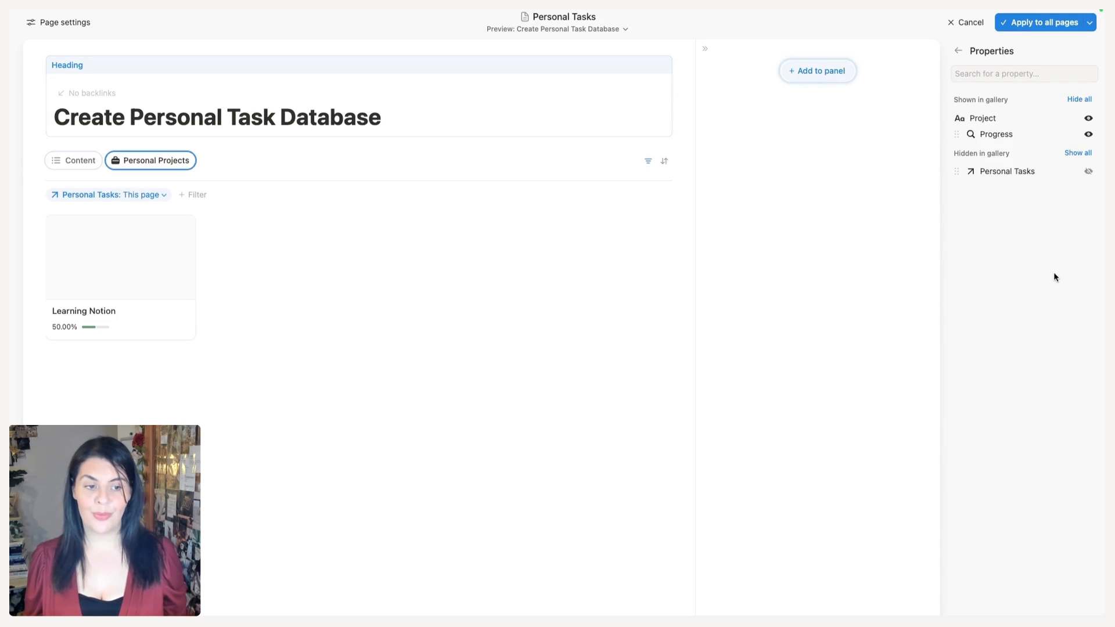
Compare the Content and Personal Projects tabs in the layout preview.
click(73, 160)
click(150, 167)
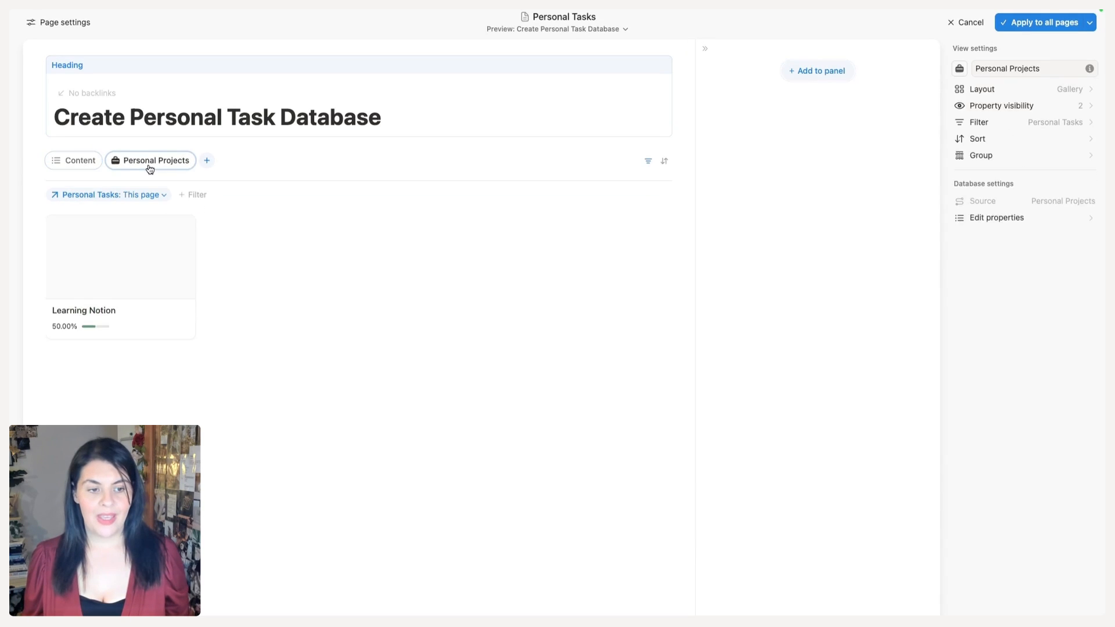
click(100, 163)
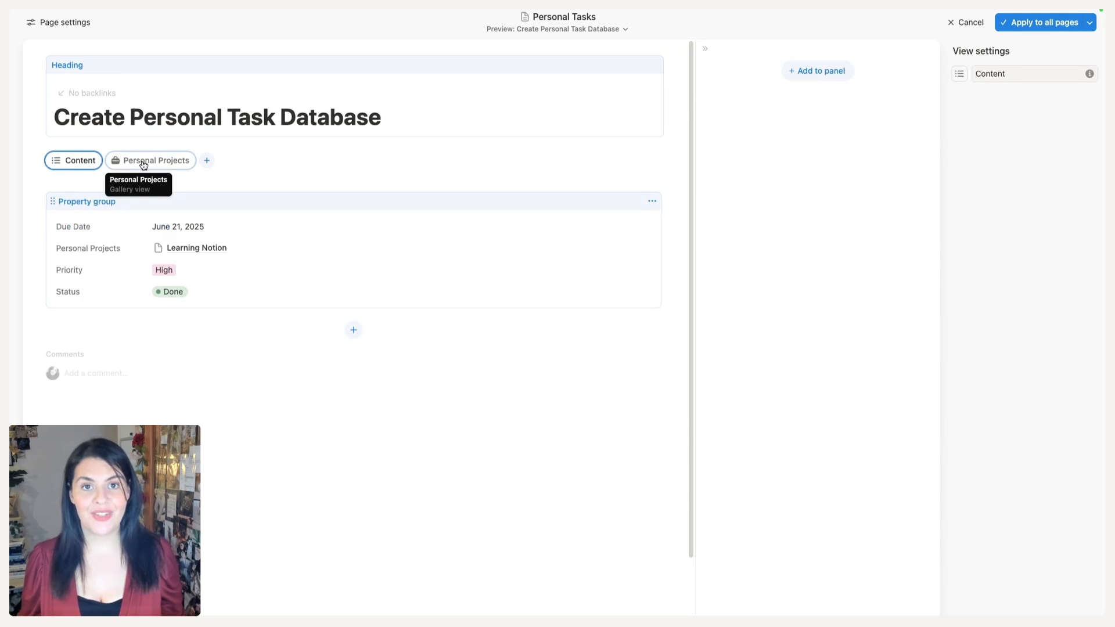
Pin the Due Date, Personal Projects, Priority and Status properties to the page heading.
click(396, 115)
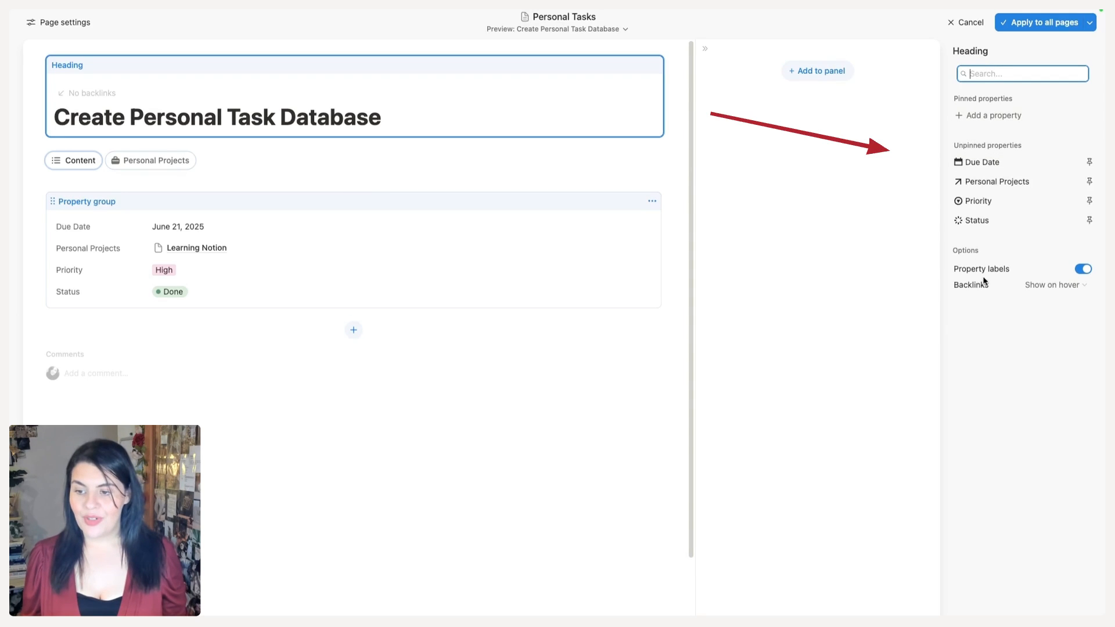
click(1089, 163)
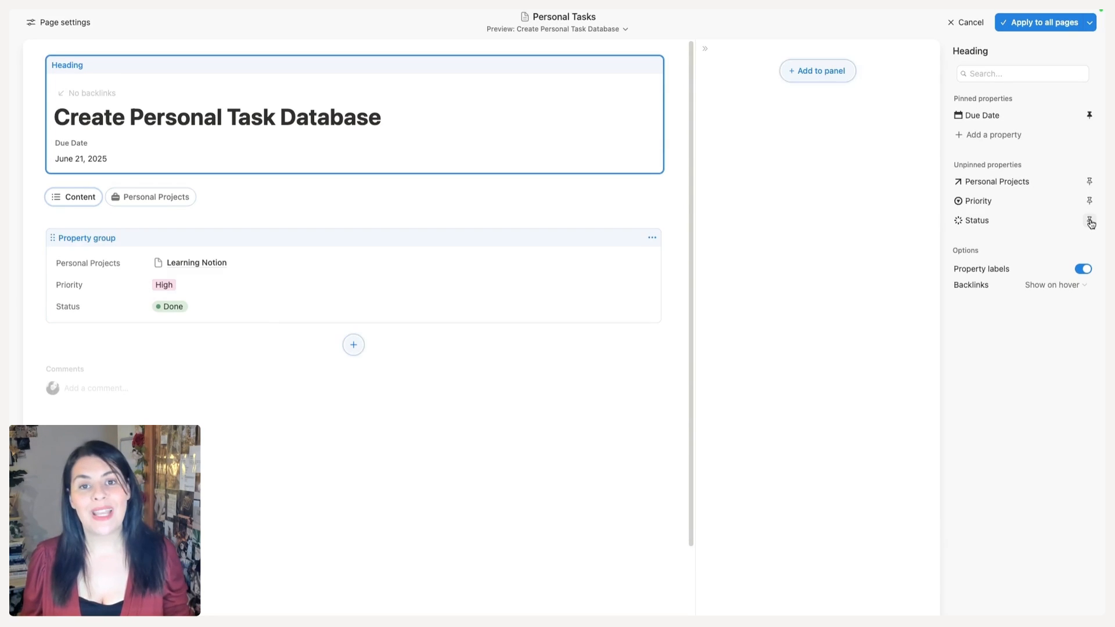
click(1090, 182)
click(1090, 201)
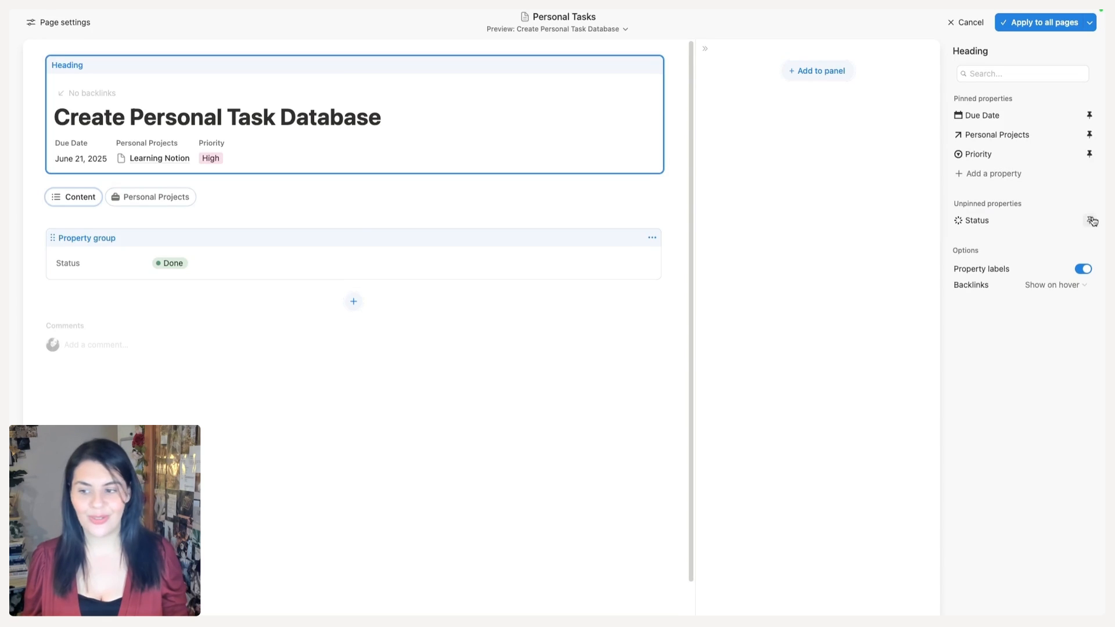
click(1090, 220)
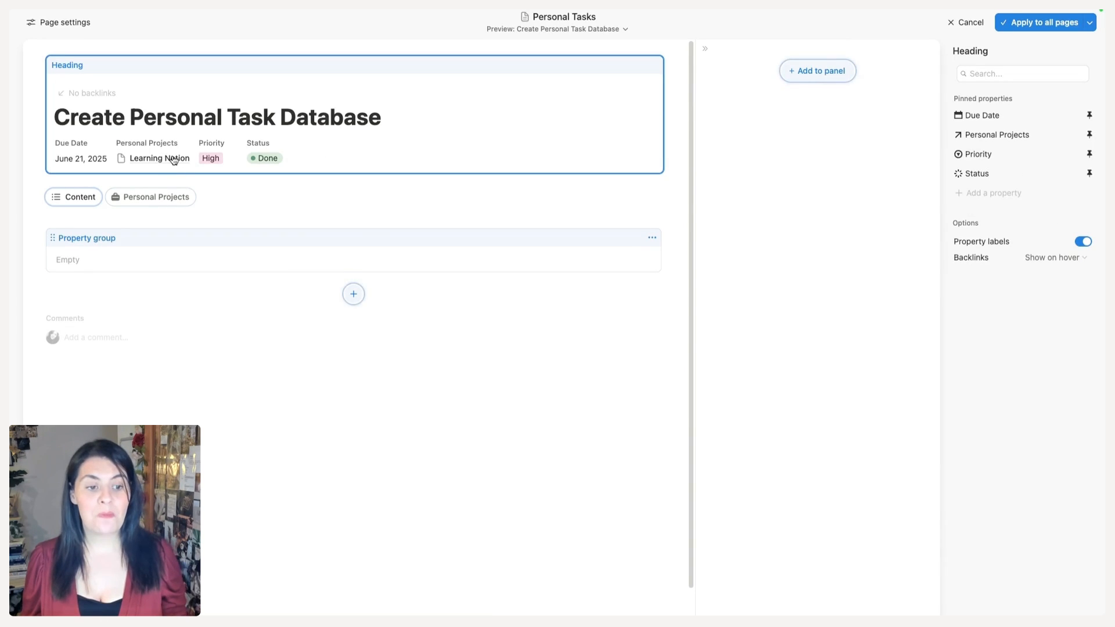
Unpin Status, Priority and Personal Projects from the page heading.
click(1090, 173)
click(1090, 154)
click(1090, 135)
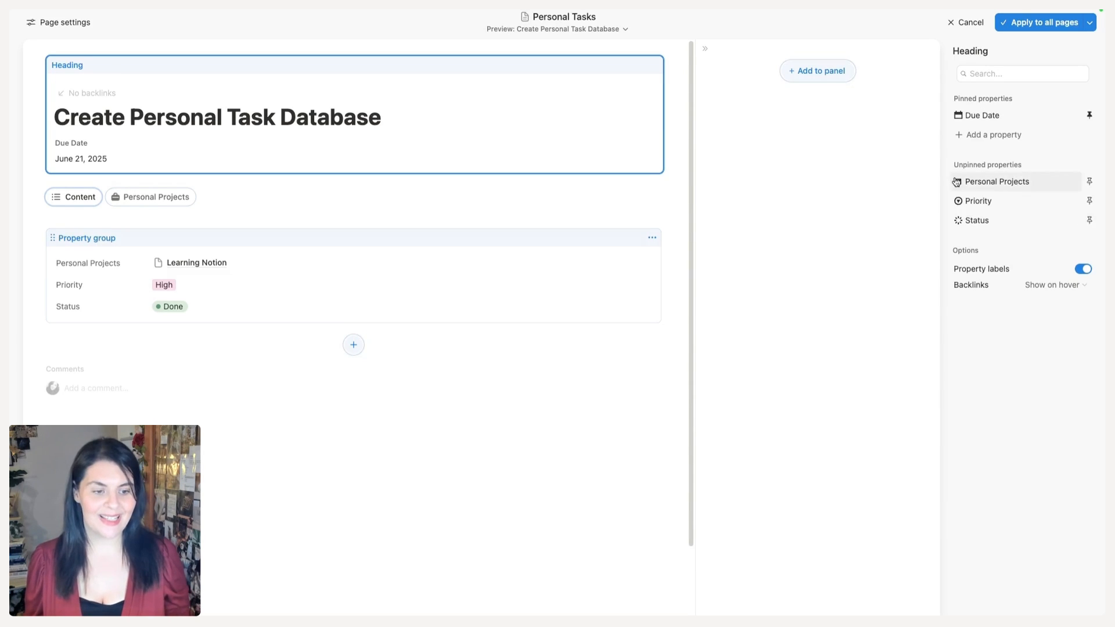
Review the visibility options for the Personal Projects property in the property group.
click(409, 277)
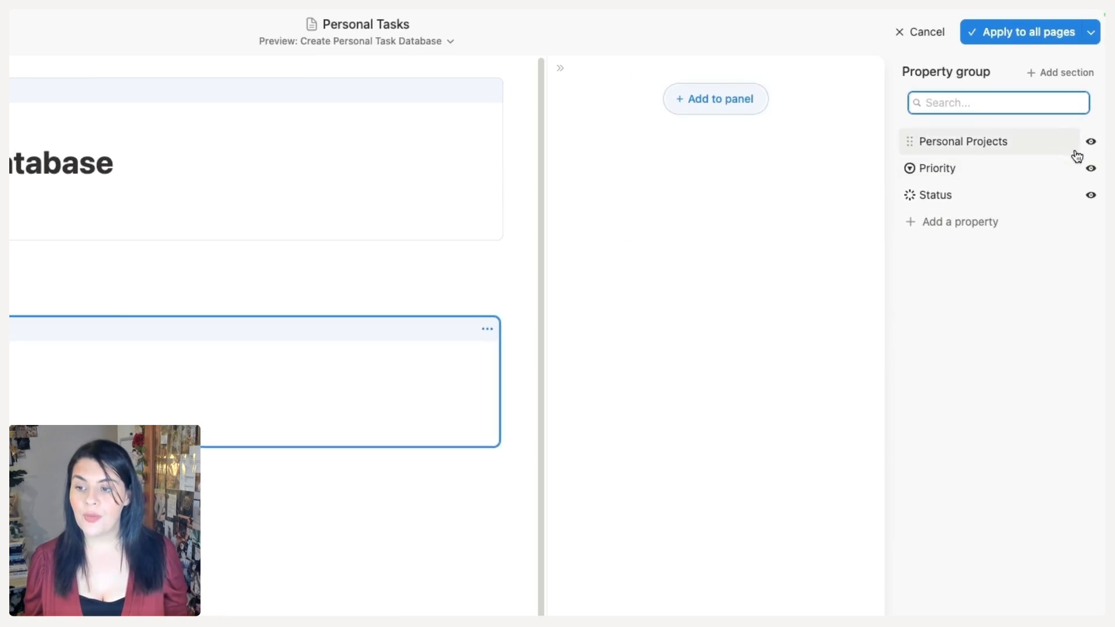
click(1091, 144)
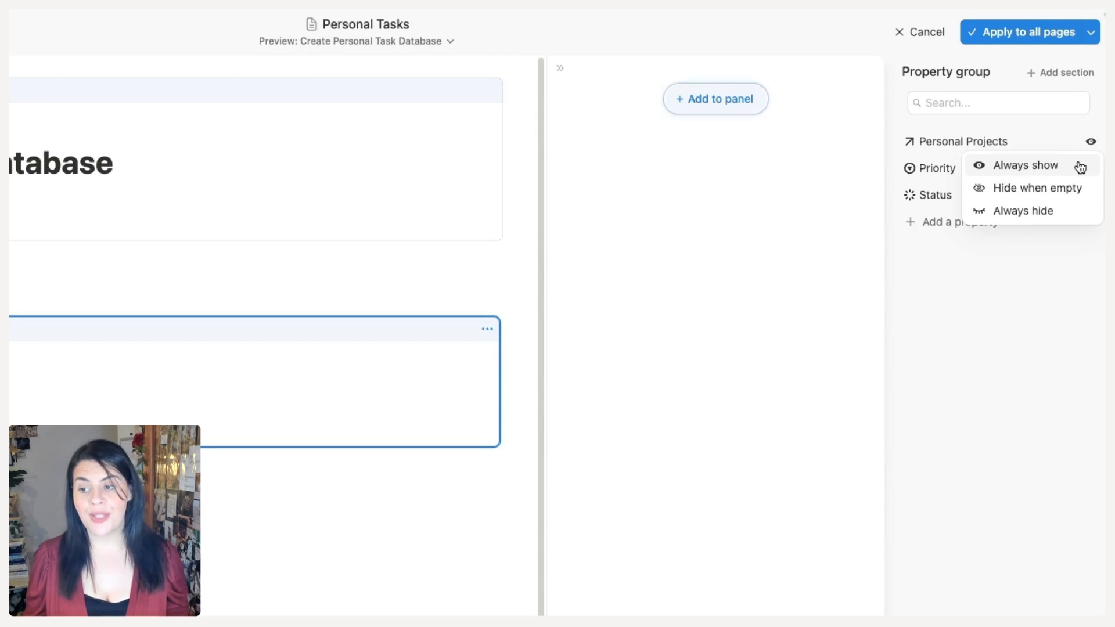
click(1068, 213)
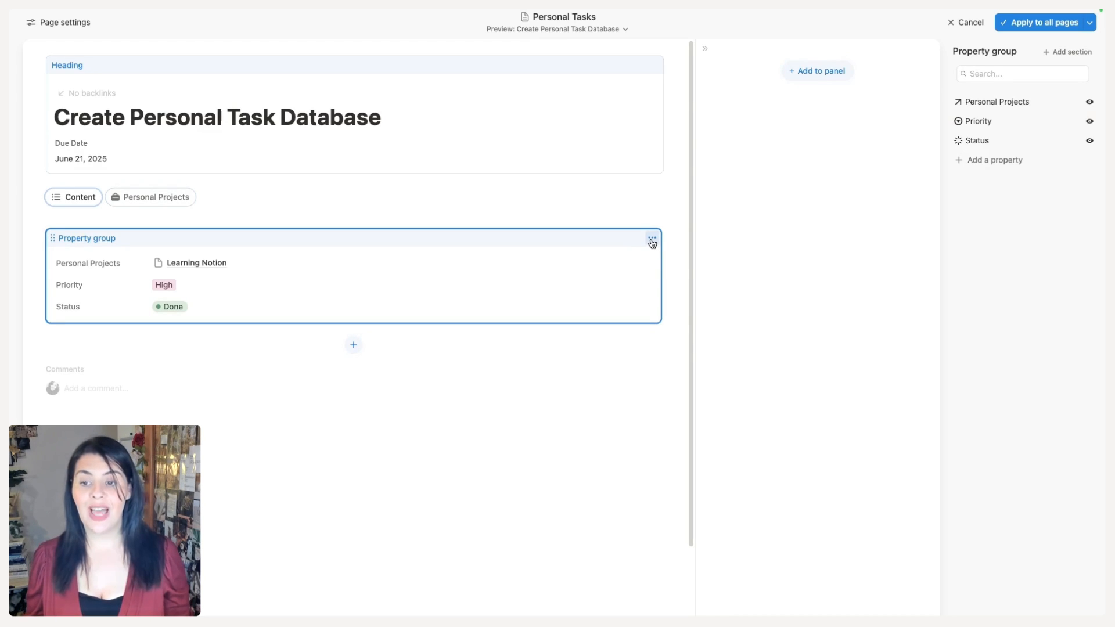
Move the property group from the Content tab to the side panel.
click(652, 240)
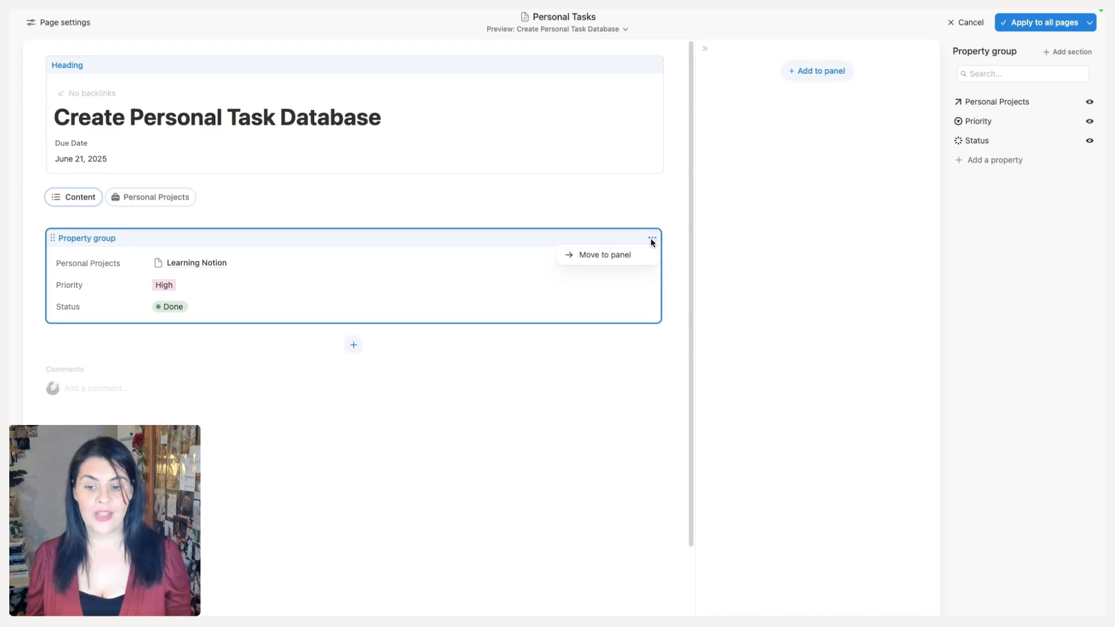
click(639, 256)
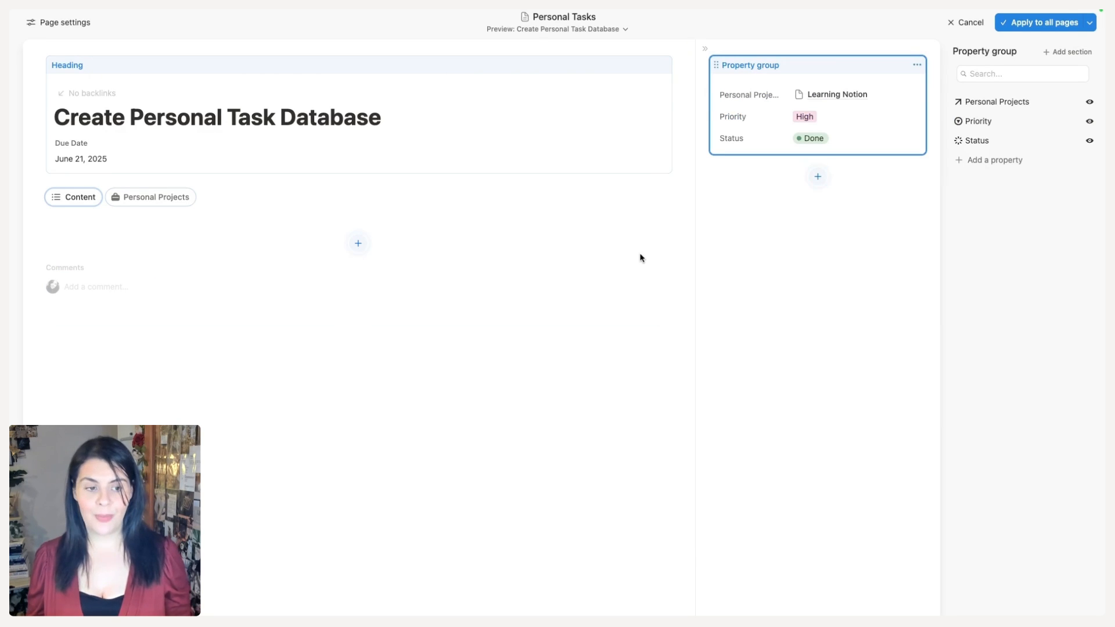
click(706, 51)
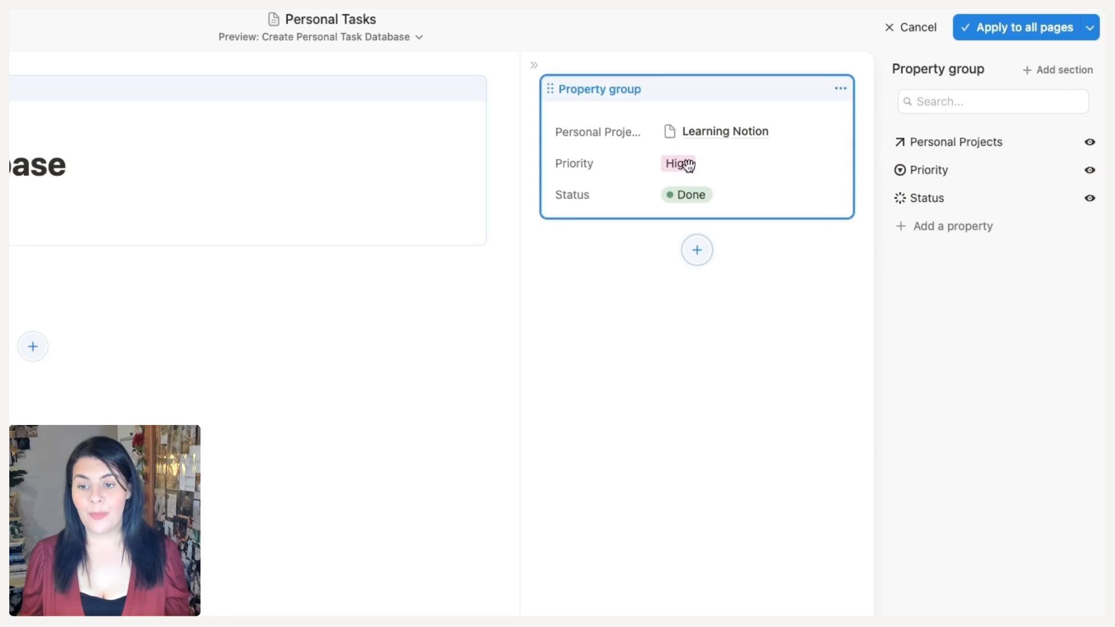
Add a section named Key Details to the property group.
click(1057, 71)
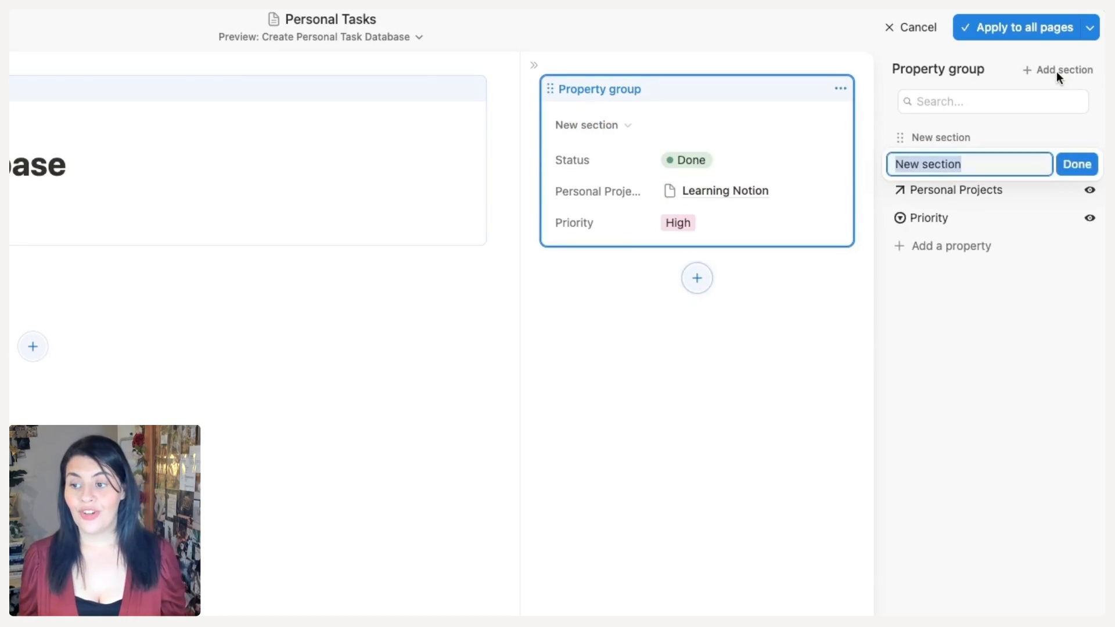
text(Key )
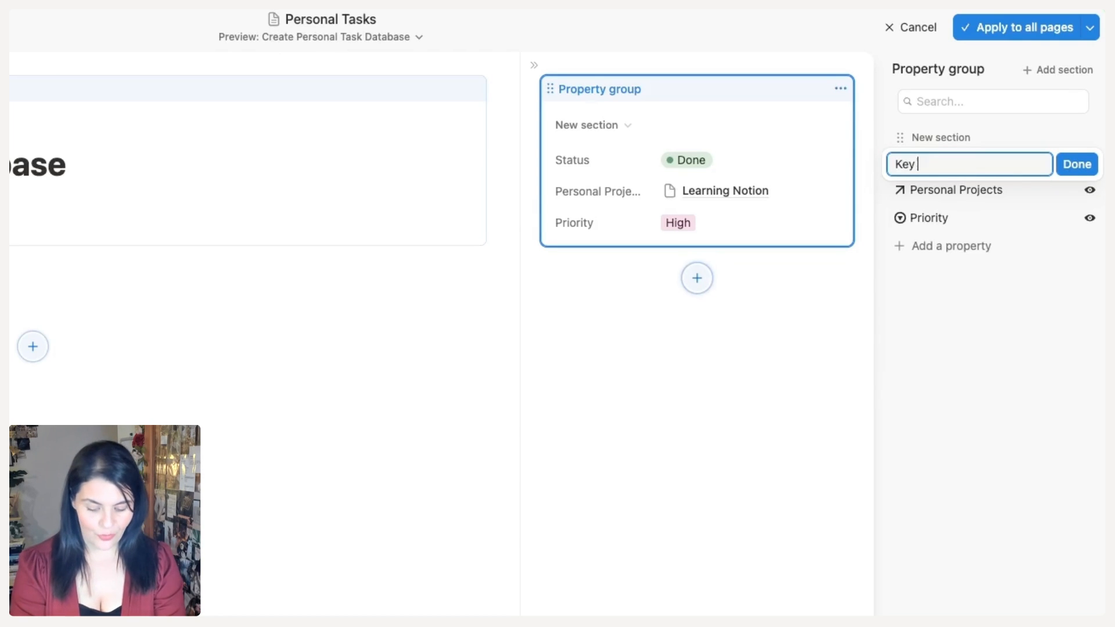
text(Details)
key(Return)
Add a section named Relations to the property group, with Personal Projects placed in it and the section below Key Details.
click(1074, 70)
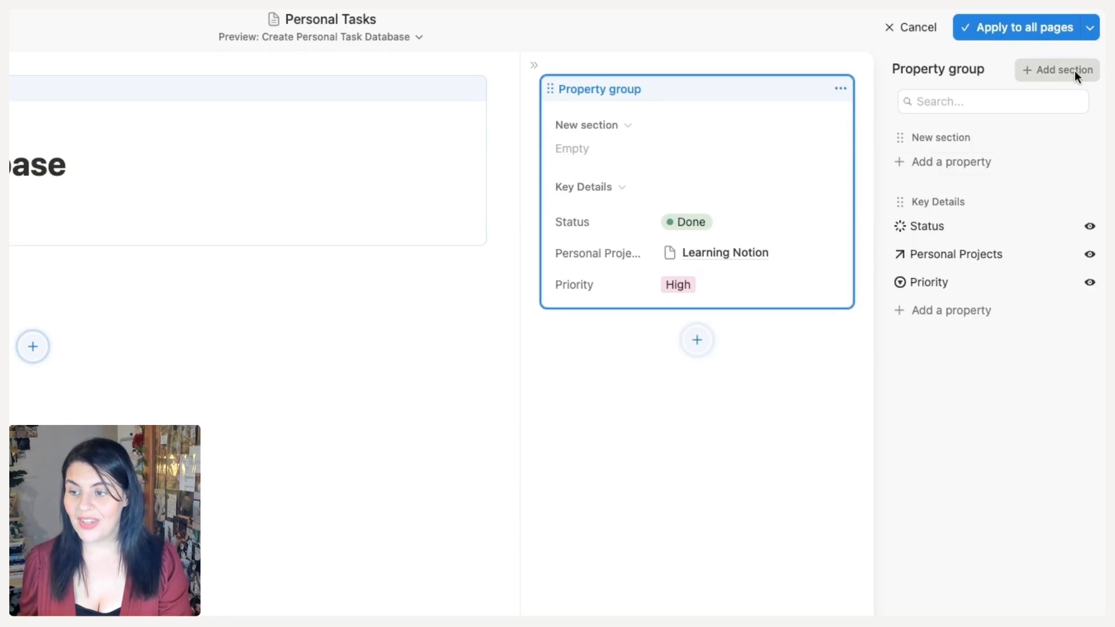
text(Realtio)
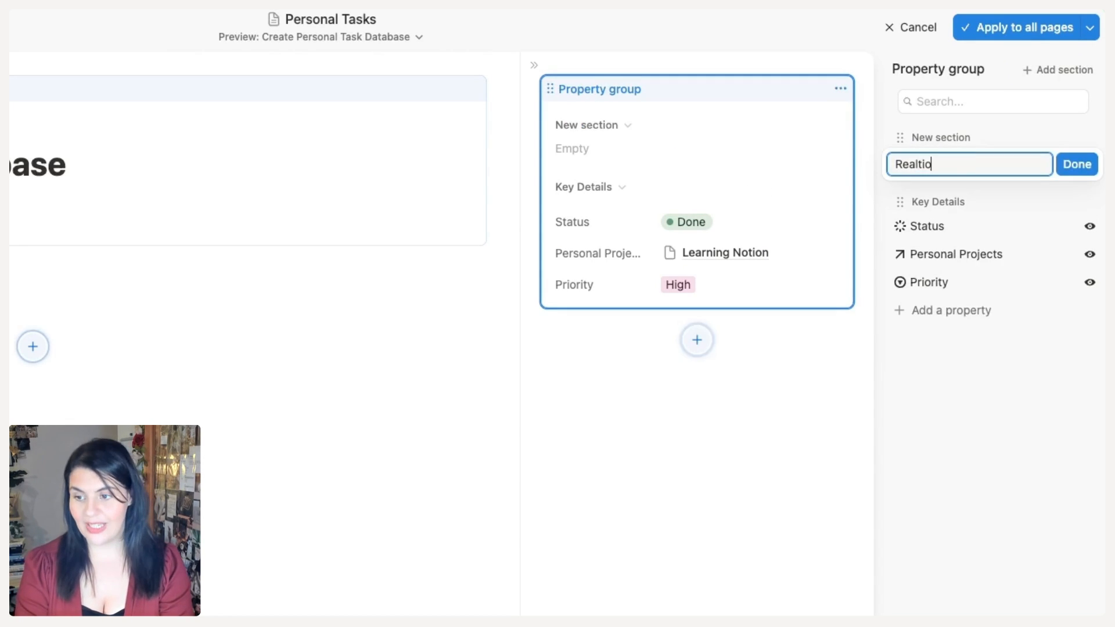
key(BackSpace)
key(BackSpace)
text(lations)
key(Return)
drag(897, 259, 946, 310)
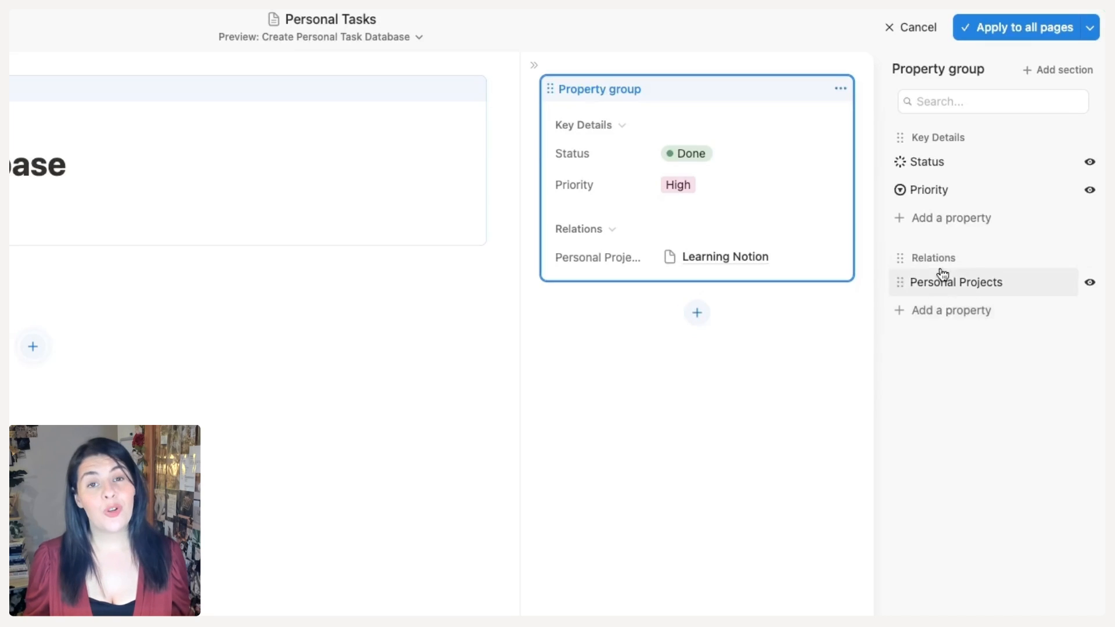
Remove the Relations and Key Details sections from the property group while keeping their properties.
click(942, 258)
click(954, 340)
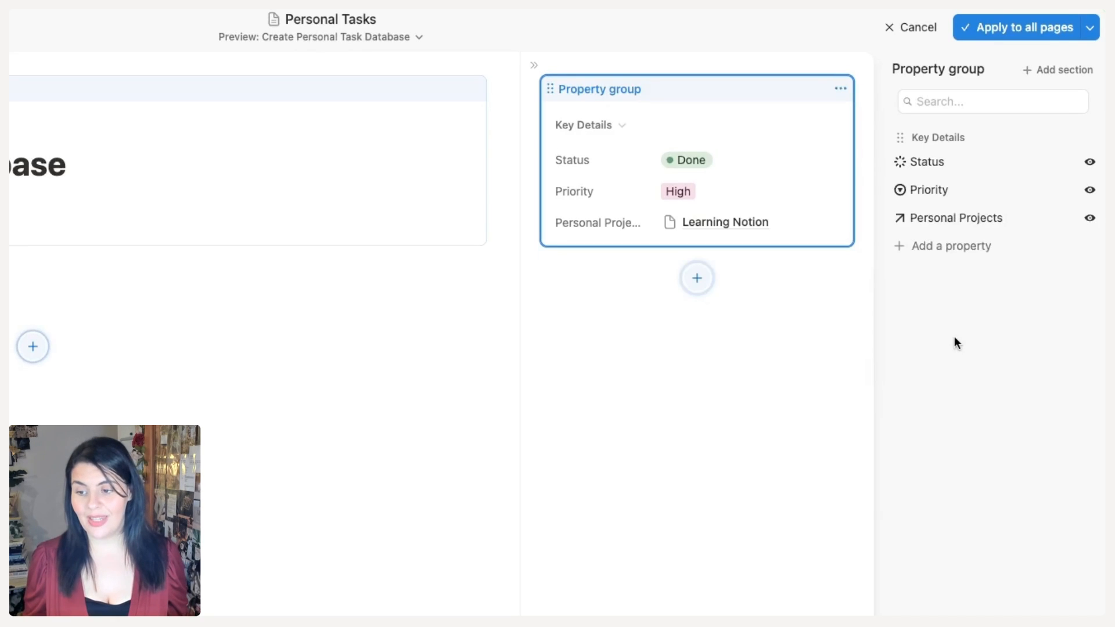
click(933, 145)
click(931, 184)
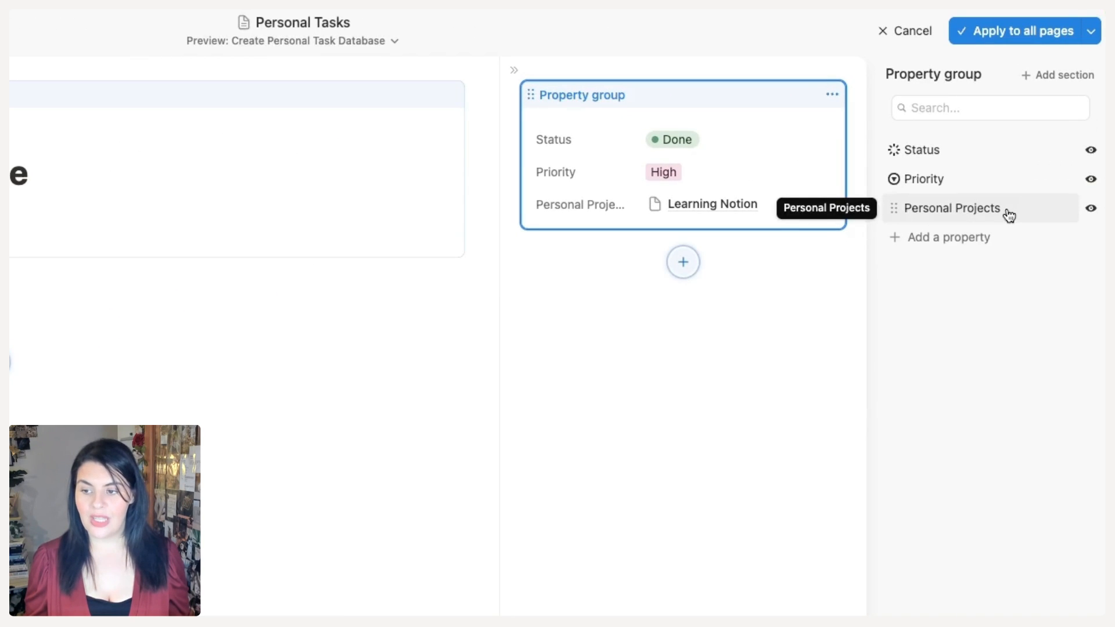
Add Personal Projects to the layout as a separate module and move that module to the side panel.
click(1009, 215)
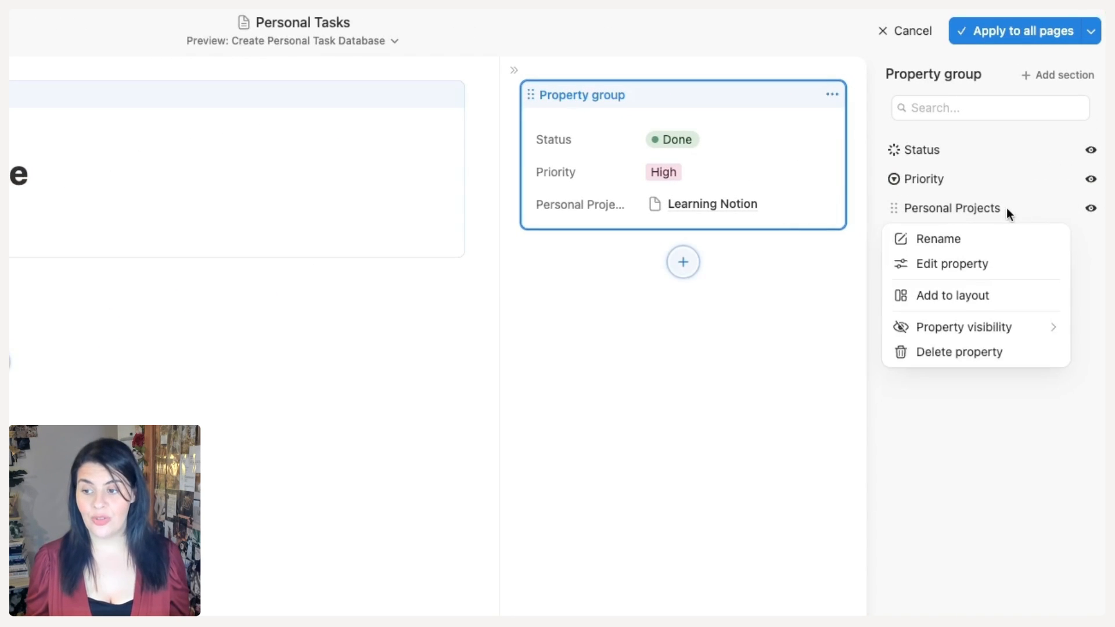
click(969, 294)
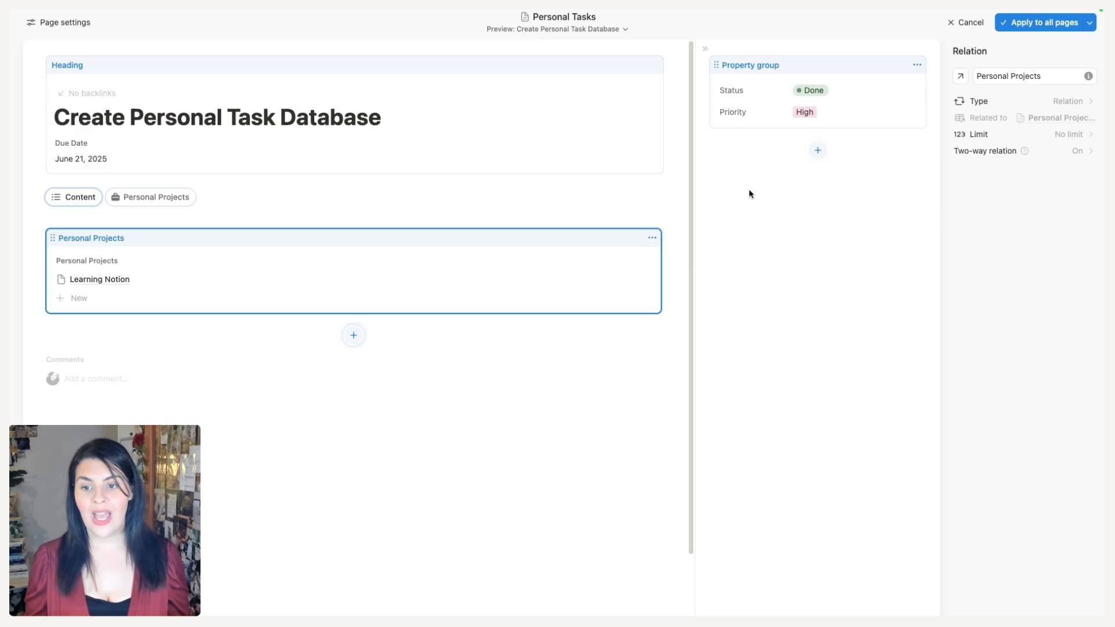
click(705, 48)
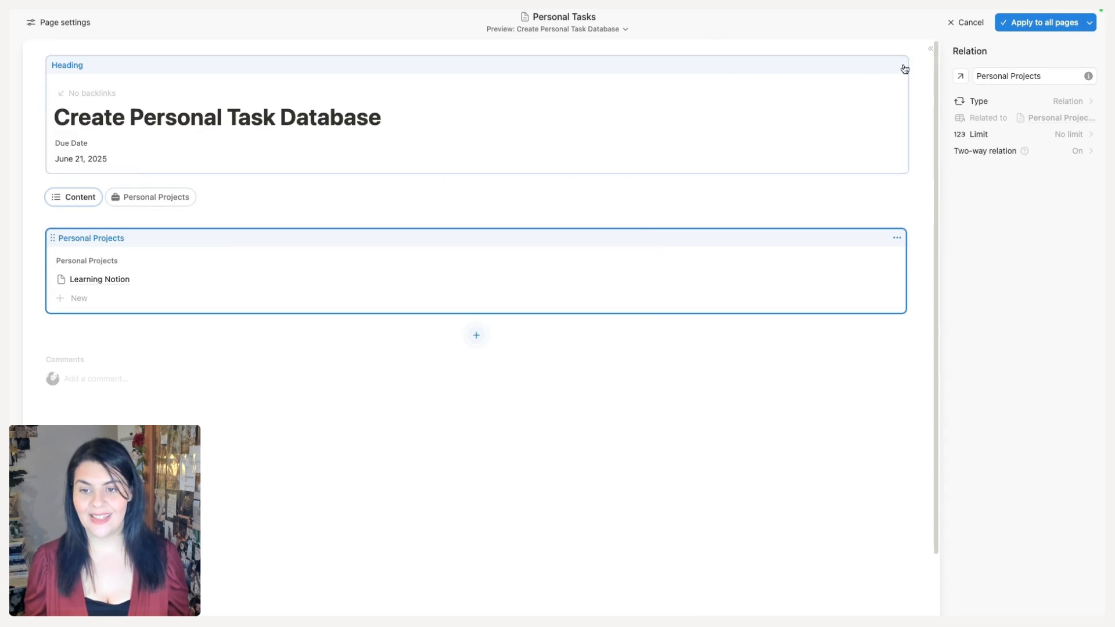
click(930, 49)
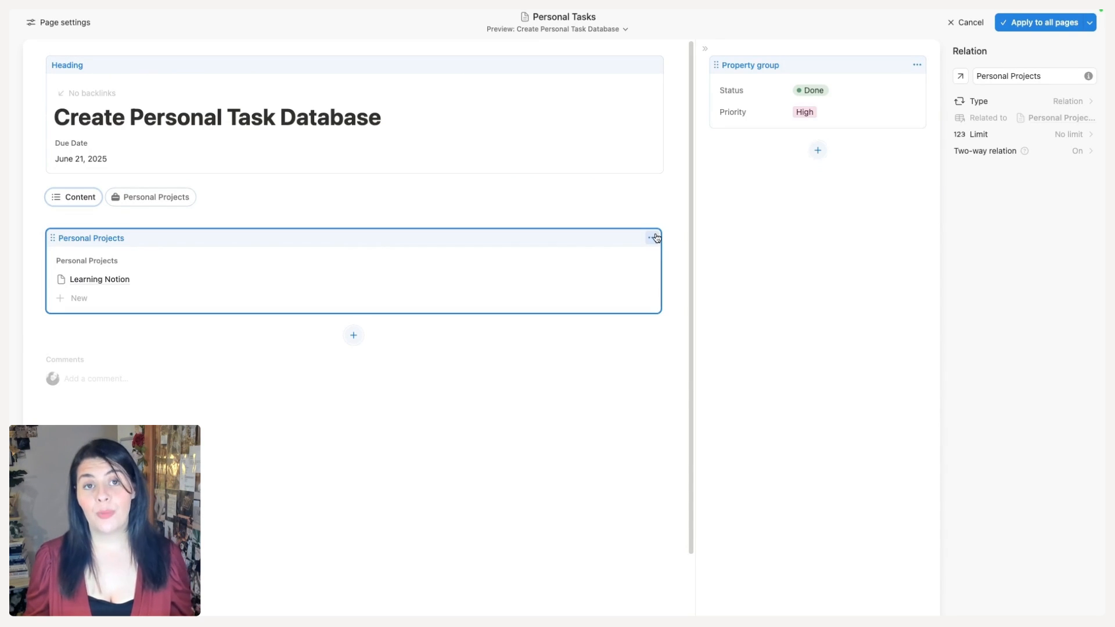
click(656, 238)
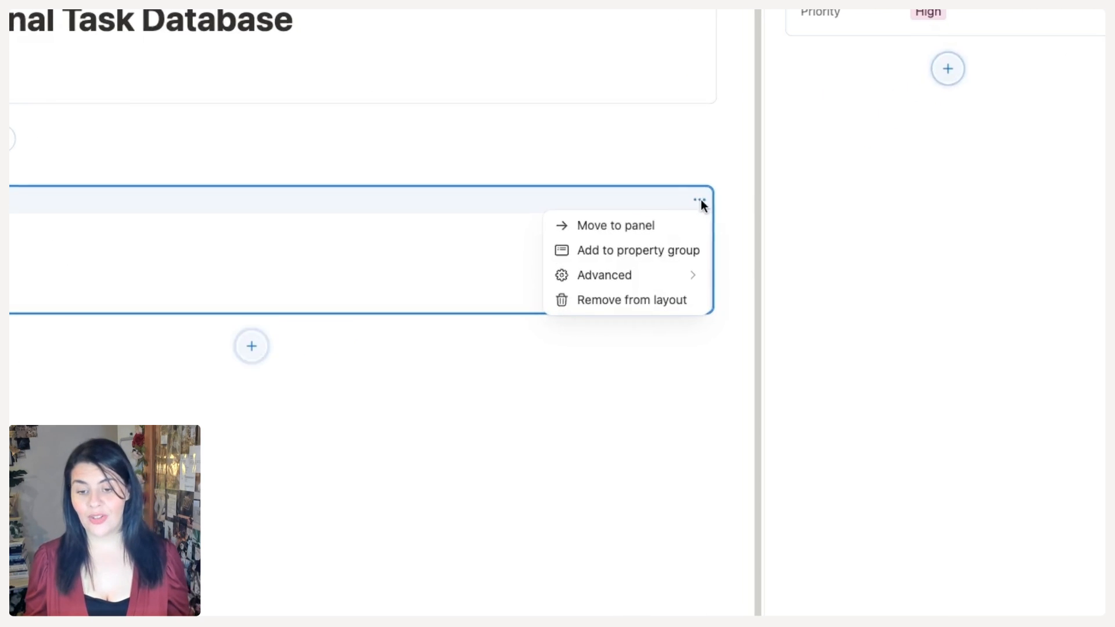
click(689, 234)
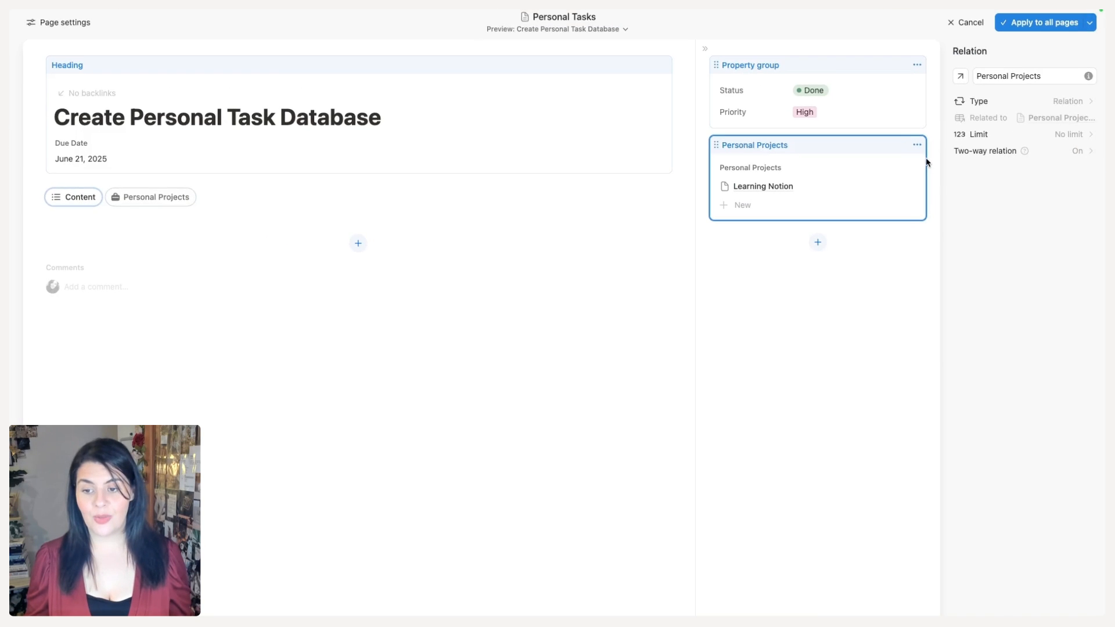
Move the Personal Projects module back to the page and return it to the property group.
click(1086, 65)
click(956, 154)
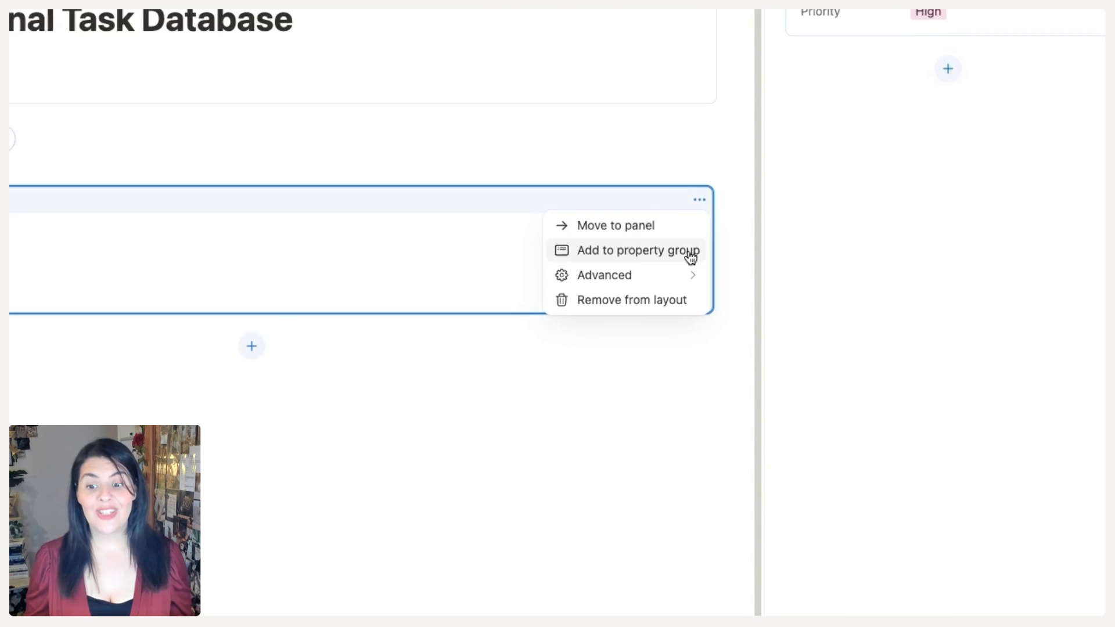
click(691, 253)
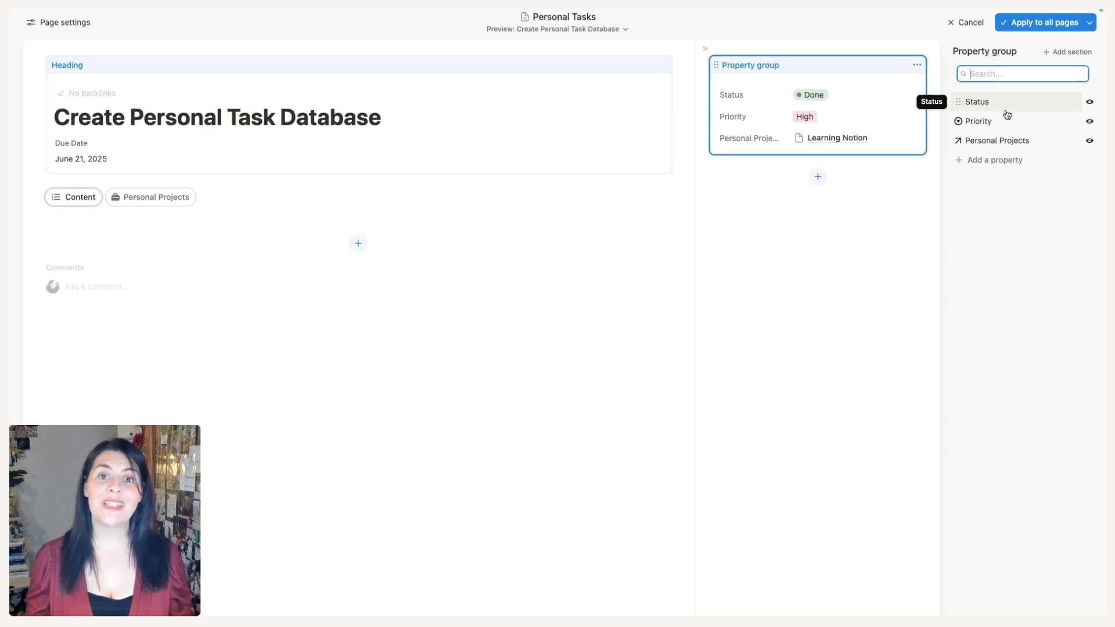
Move the property group from the side panel to the page and apply the layout to all pages.
click(917, 64)
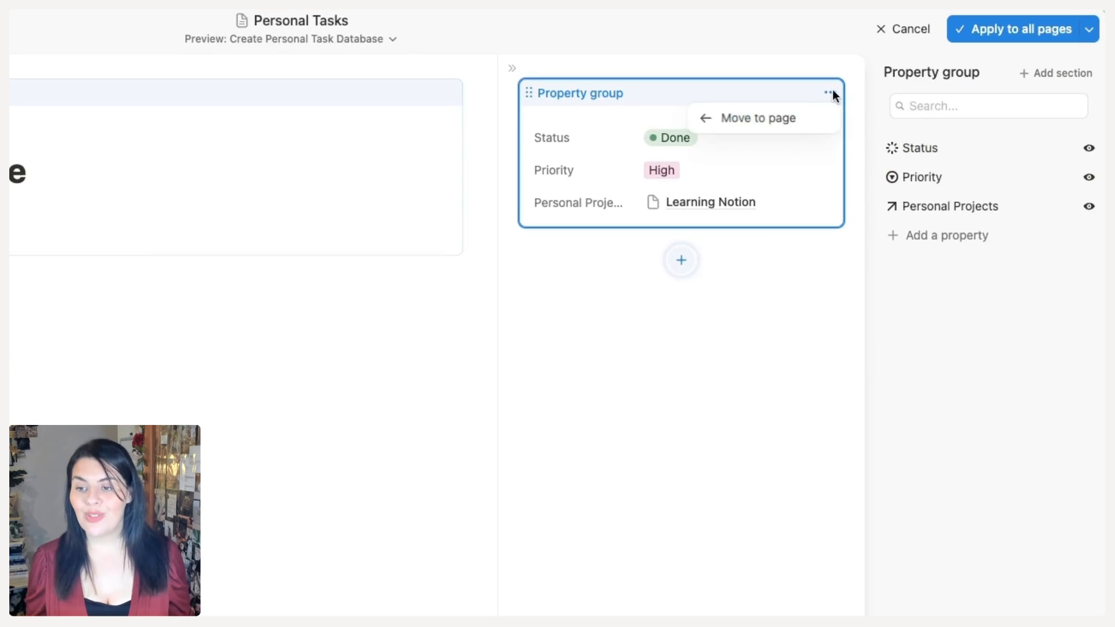
click(898, 85)
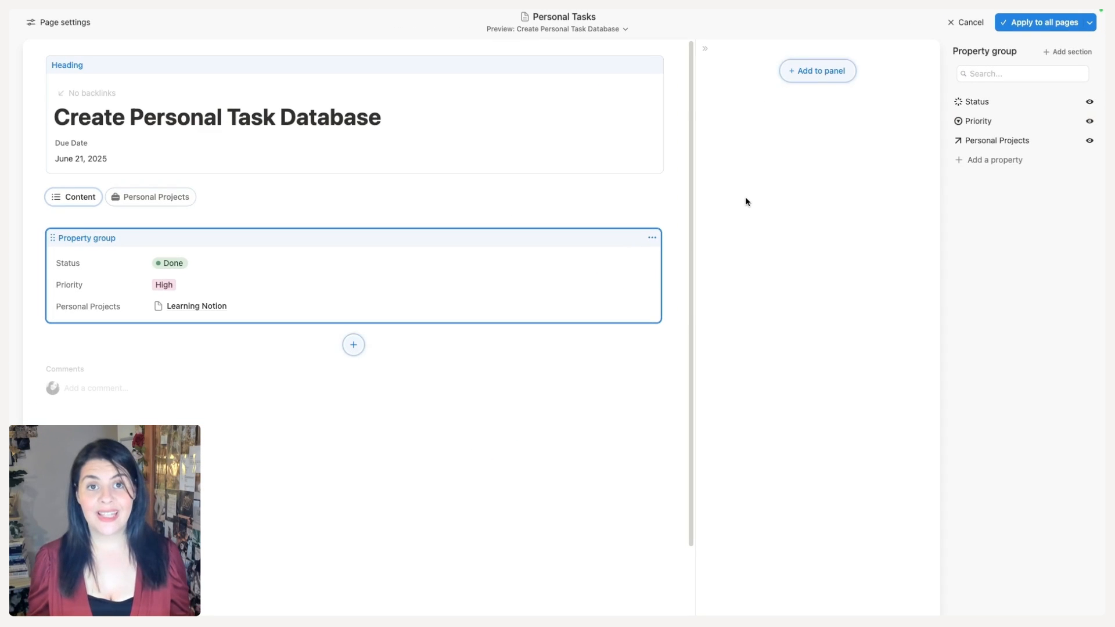
click(1050, 29)
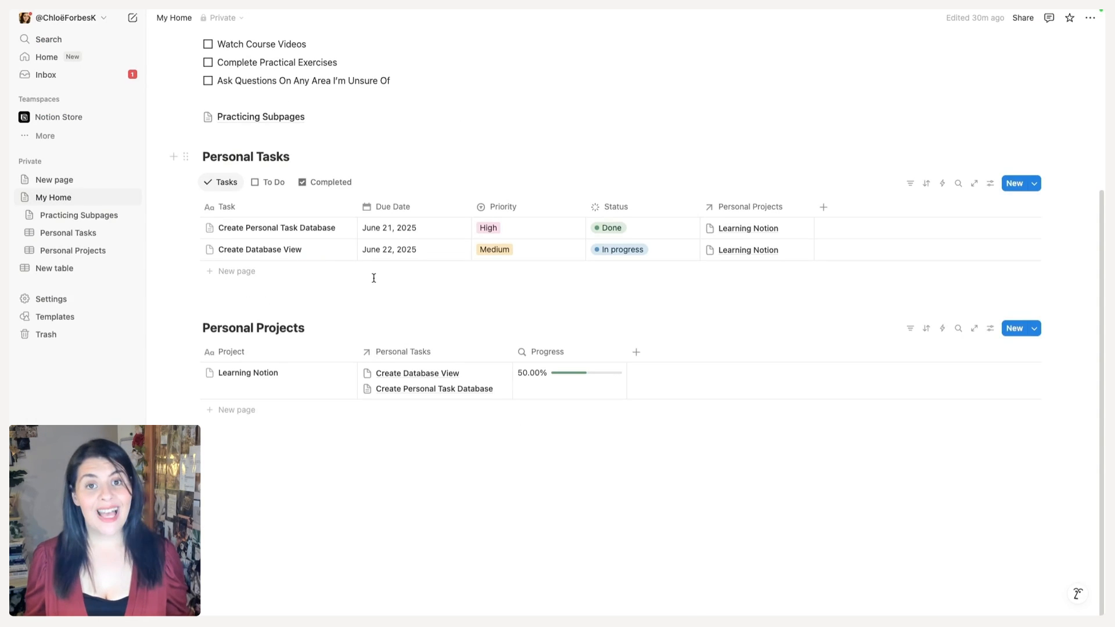
Open the Create Personal Task Database task from the Personal Tasks table and expand it to a full page.
mouse_move(341, 230)
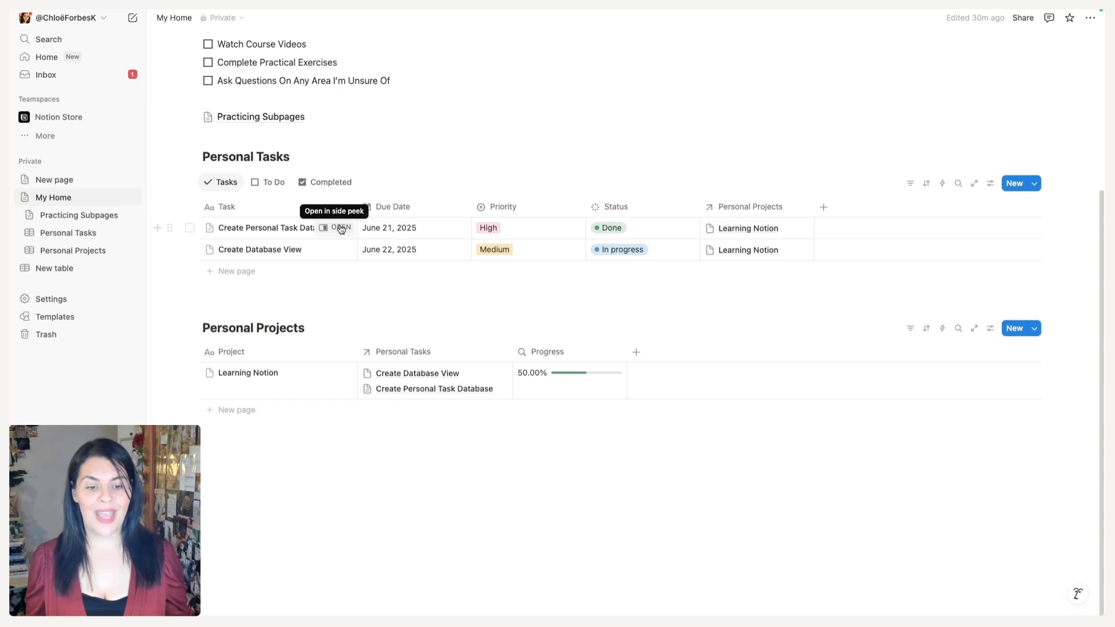
click(341, 228)
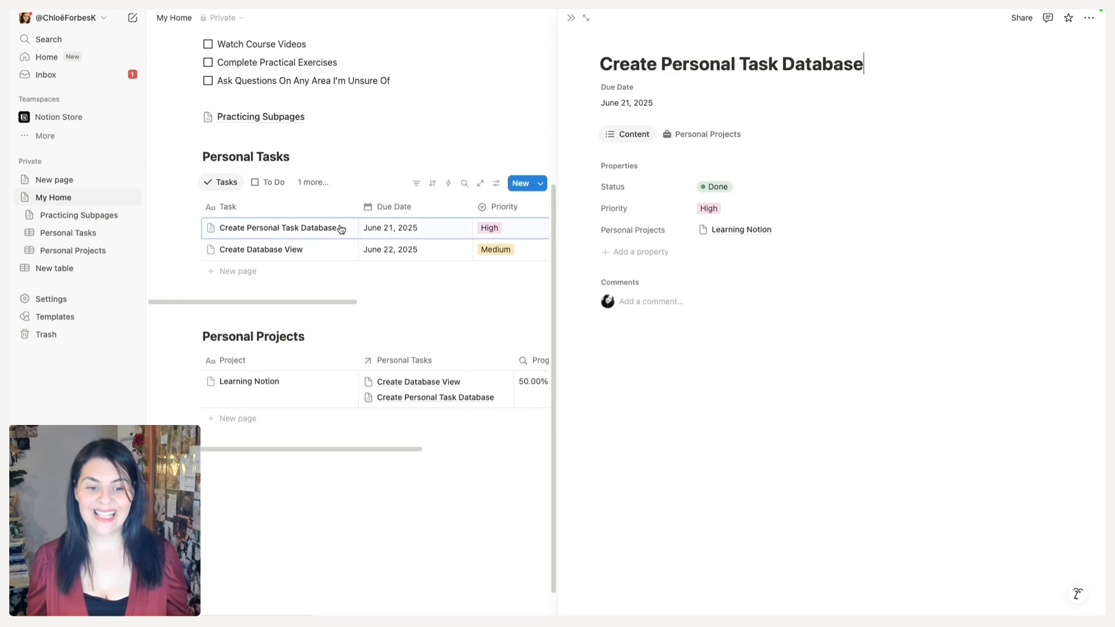
click(586, 18)
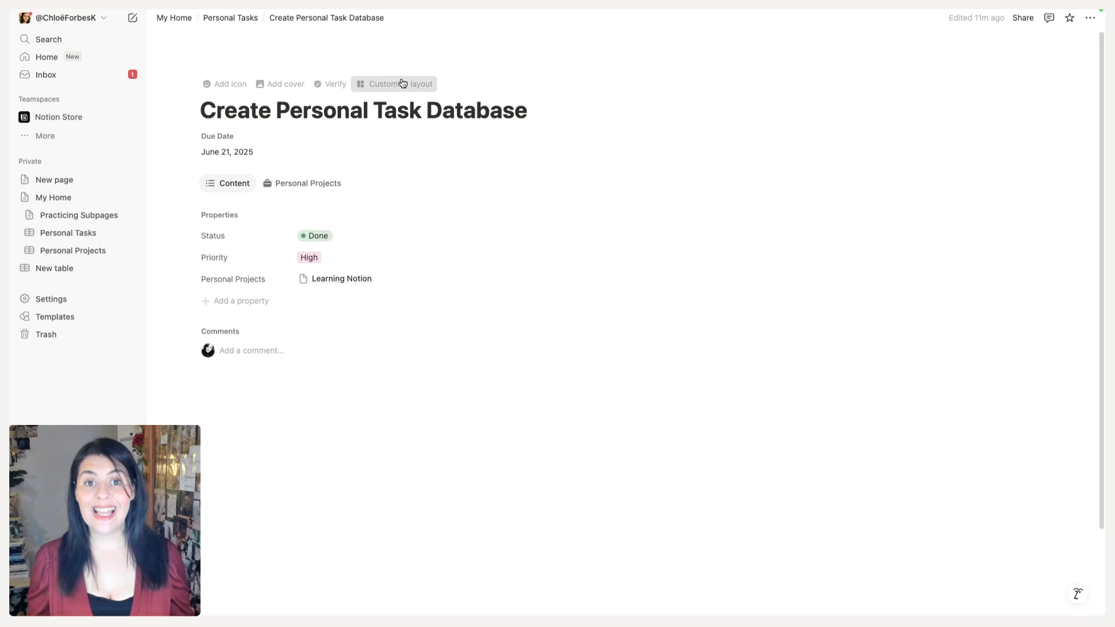
Open the task page's layout customization and review the page settings and heading options.
click(403, 83)
click(57, 23)
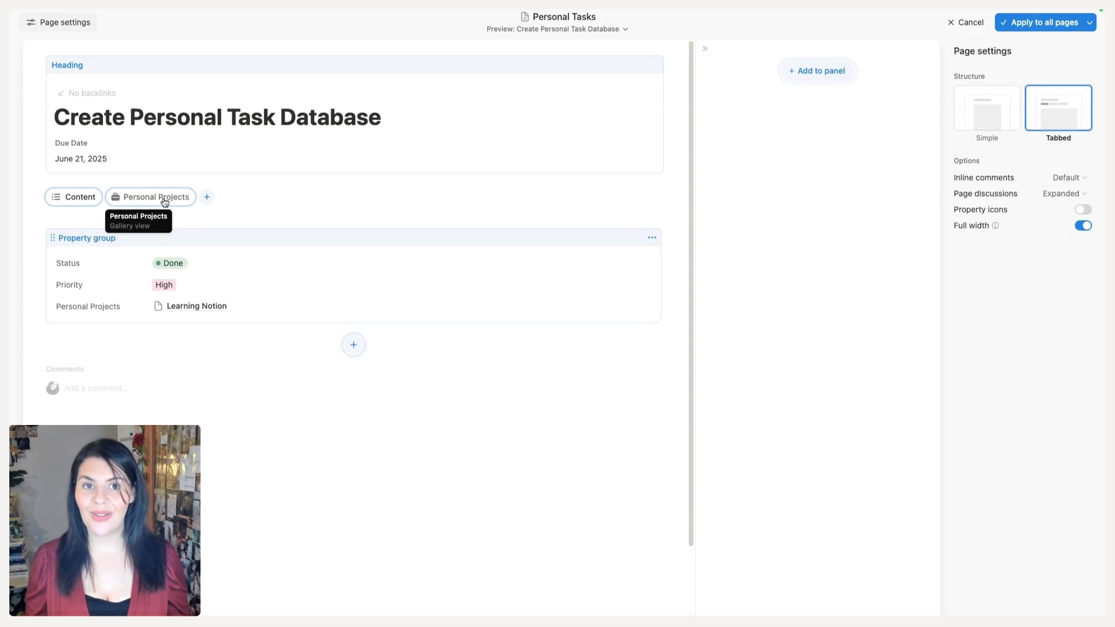
click(144, 159)
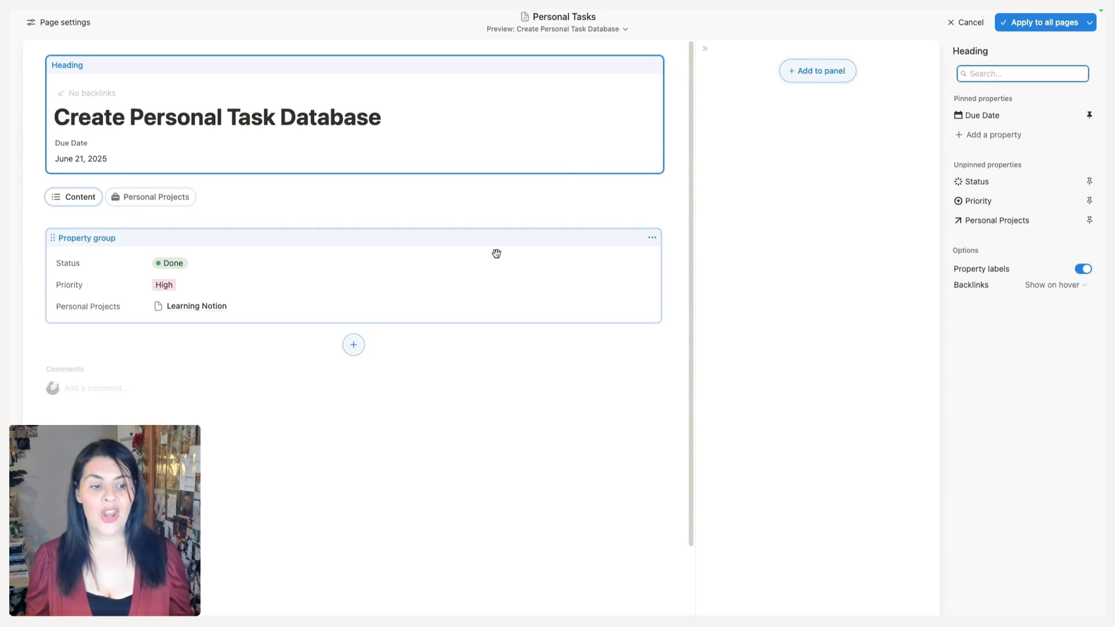
Move the property group to the side panel and apply the layout to all pages.
click(651, 237)
click(639, 259)
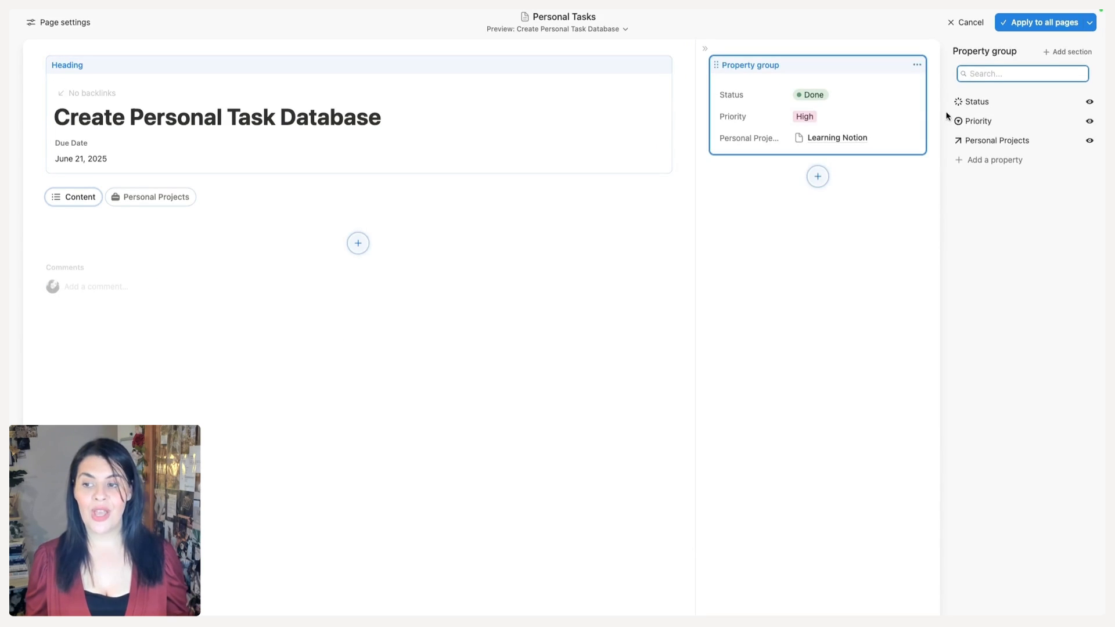
click(1057, 26)
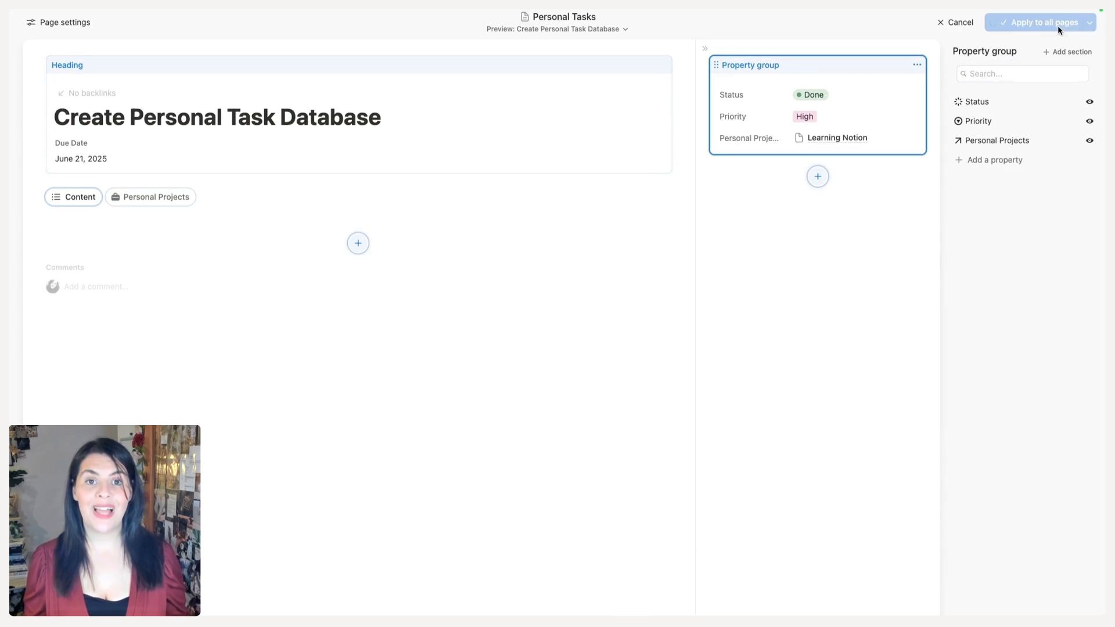
View the Personal Projects tab of the layout.
click(154, 196)
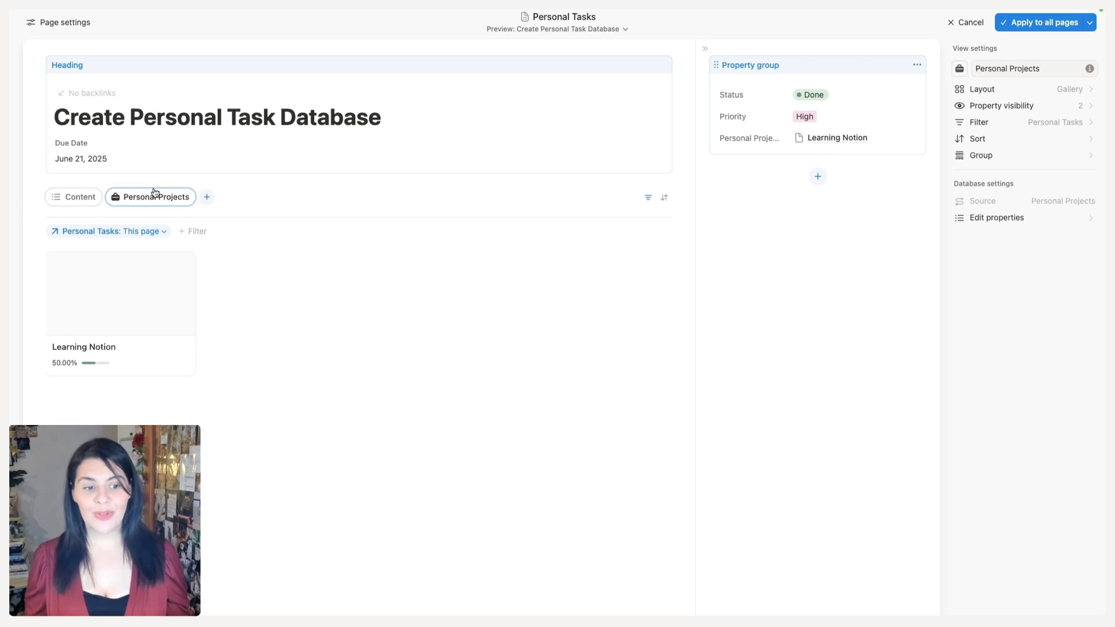